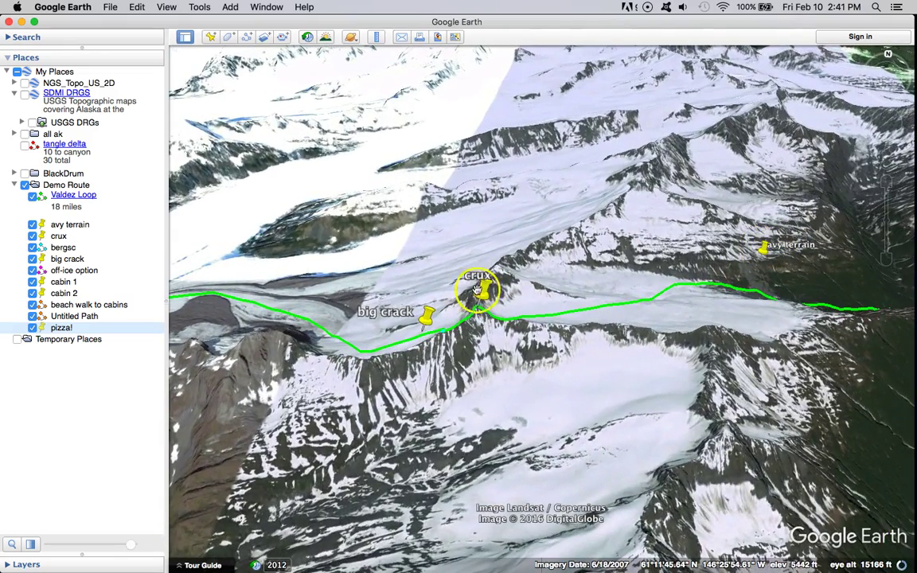
Compare the demo route with the USGS DRGs topographic overlay and view the whole loop from straight above
drag(419, 350, 591, 276)
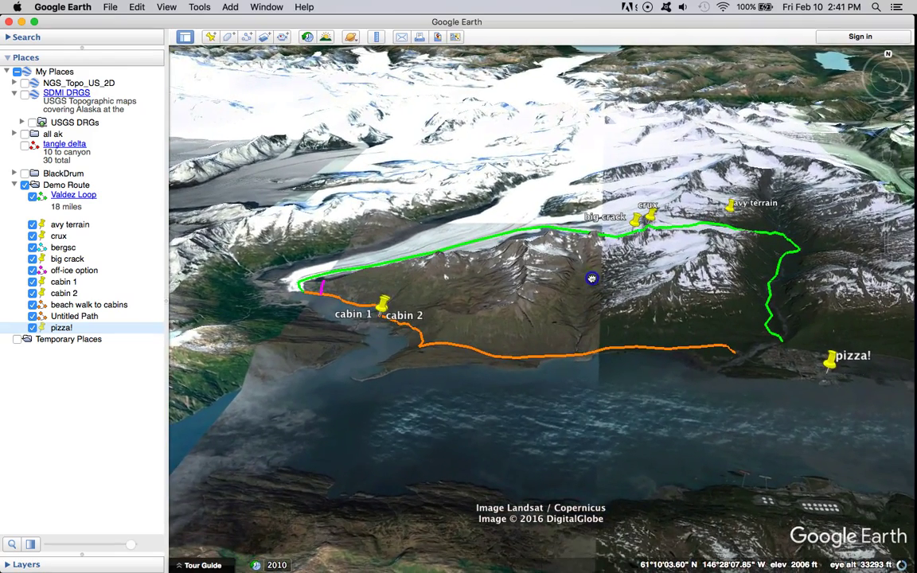
drag(475, 276, 482, 305)
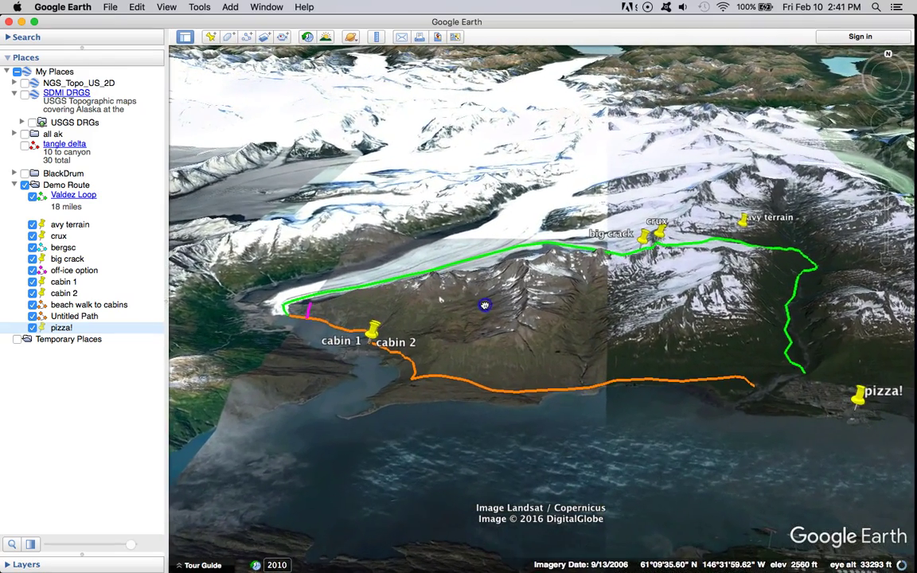
click(32, 122)
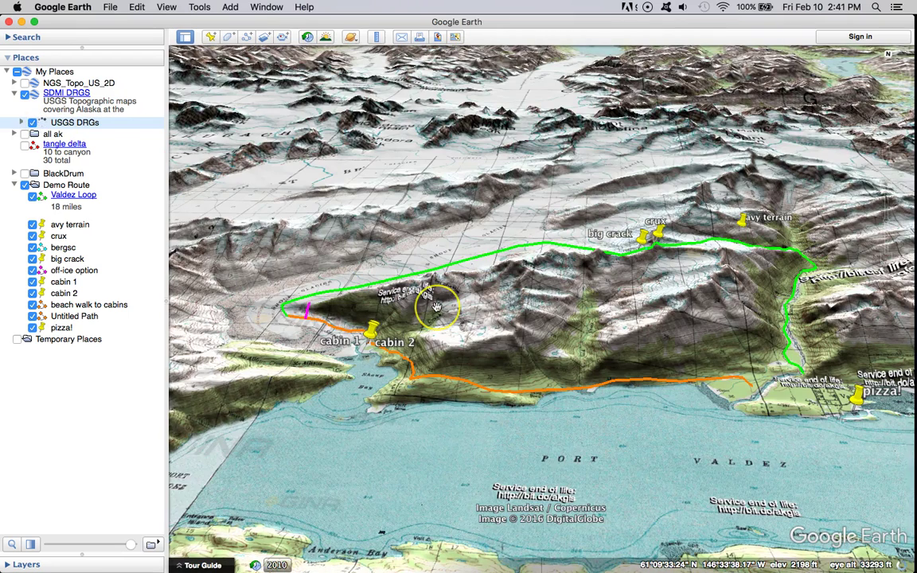
click(33, 122)
drag(654, 309, 597, 329)
key(u)
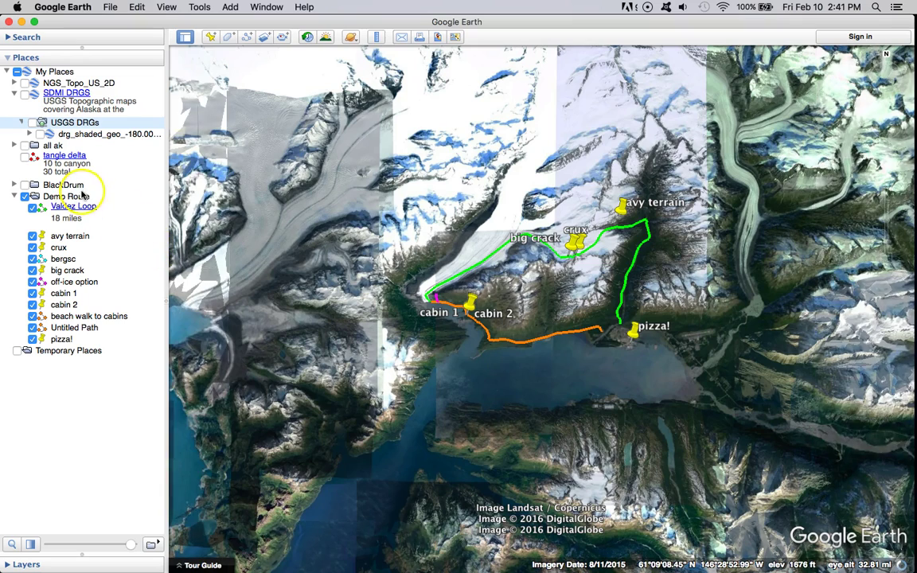
Save the Demo Route folder as Demo Route in Kmz format in the Mapping folder, replacing the existing file
right_click(79, 196)
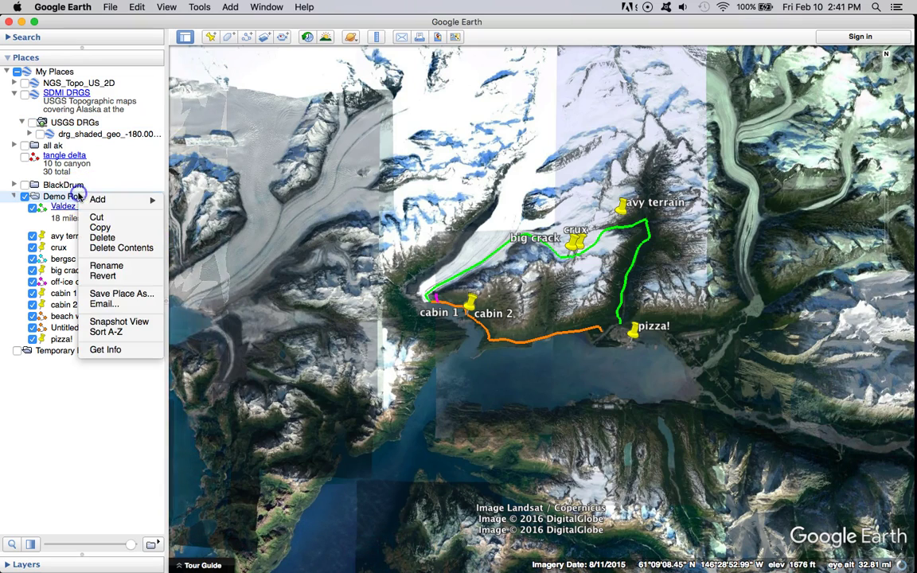
click(115, 293)
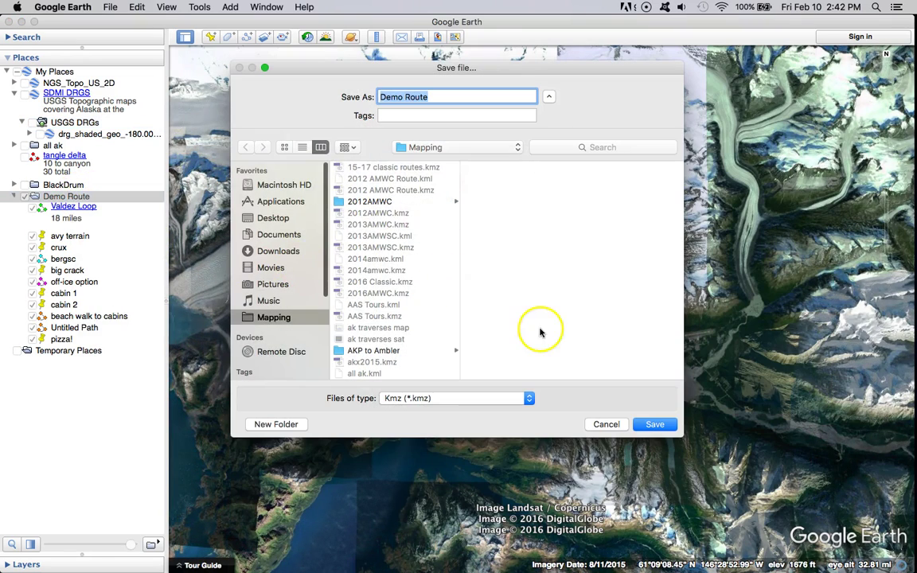
click(648, 424)
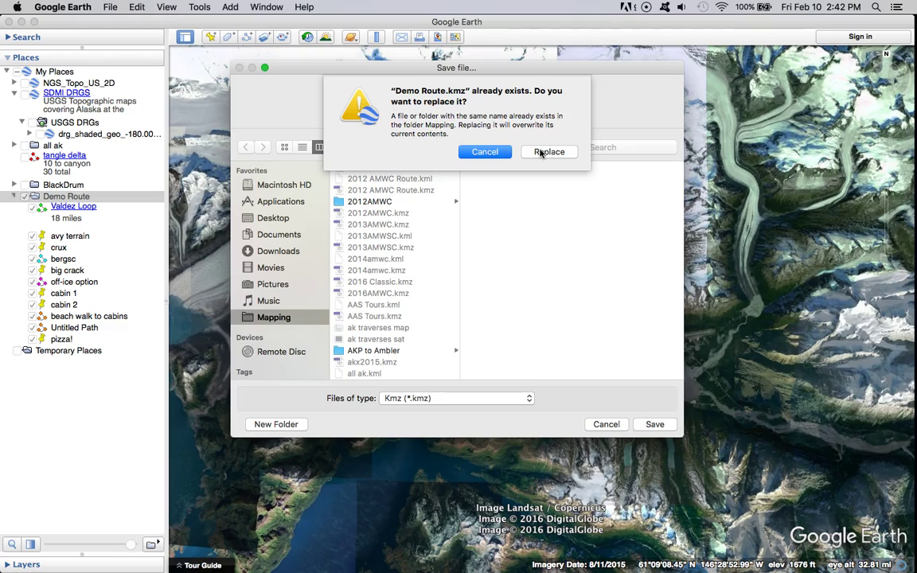
click(539, 152)
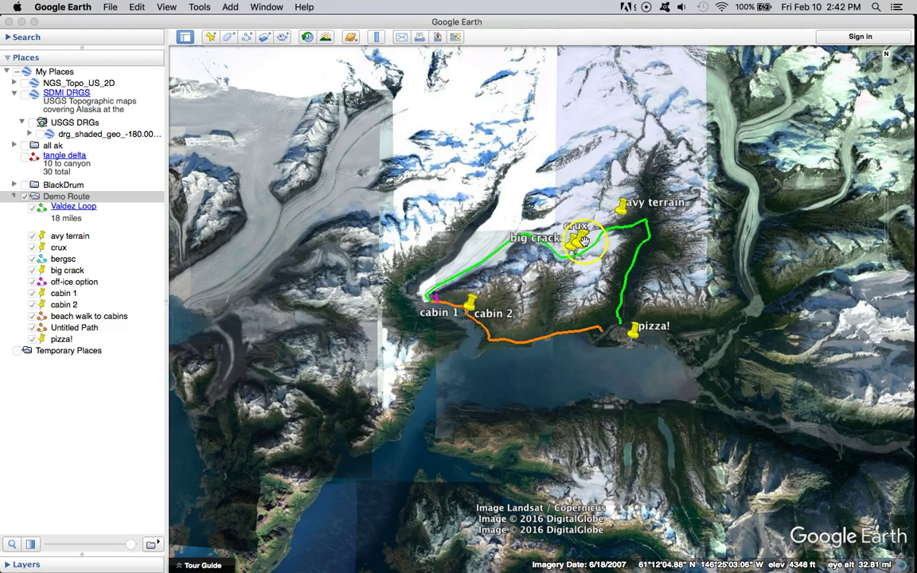
Switch to Chrome, close the My Data page and open gaiagps.com
click(583, 240)
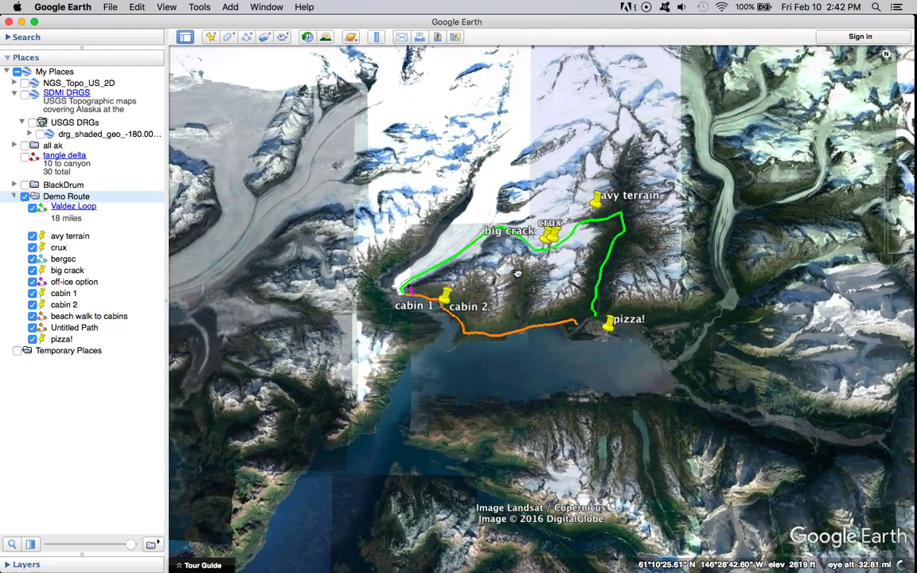
click(573, 210)
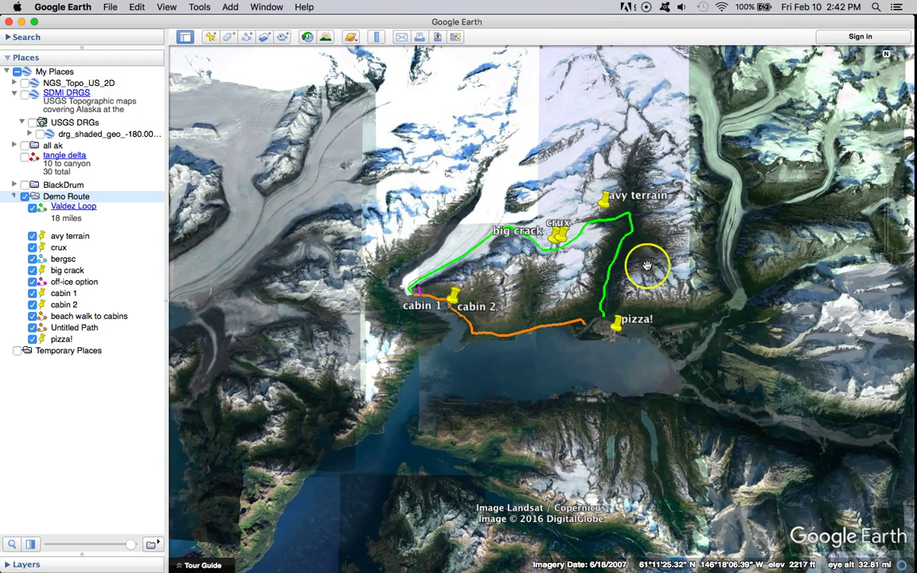
mouse_move(909, 170)
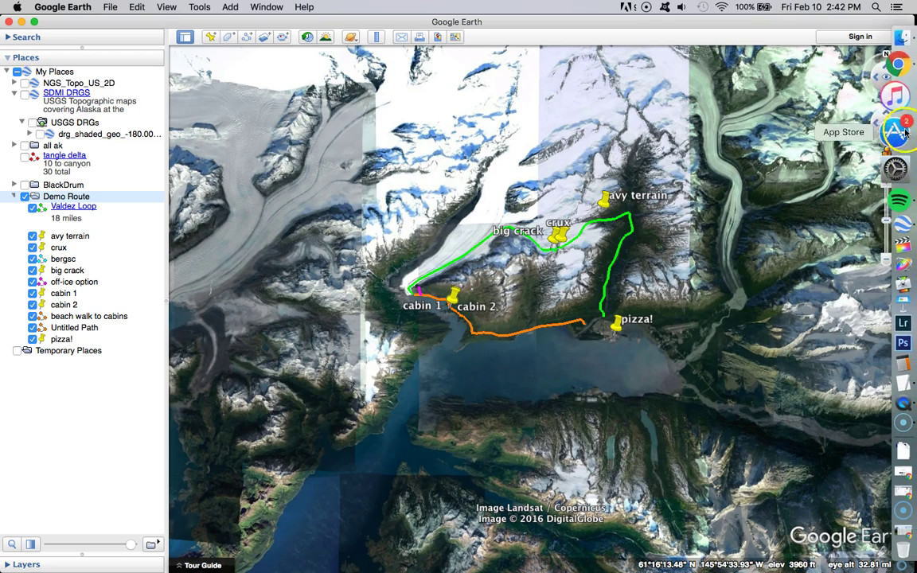
click(899, 93)
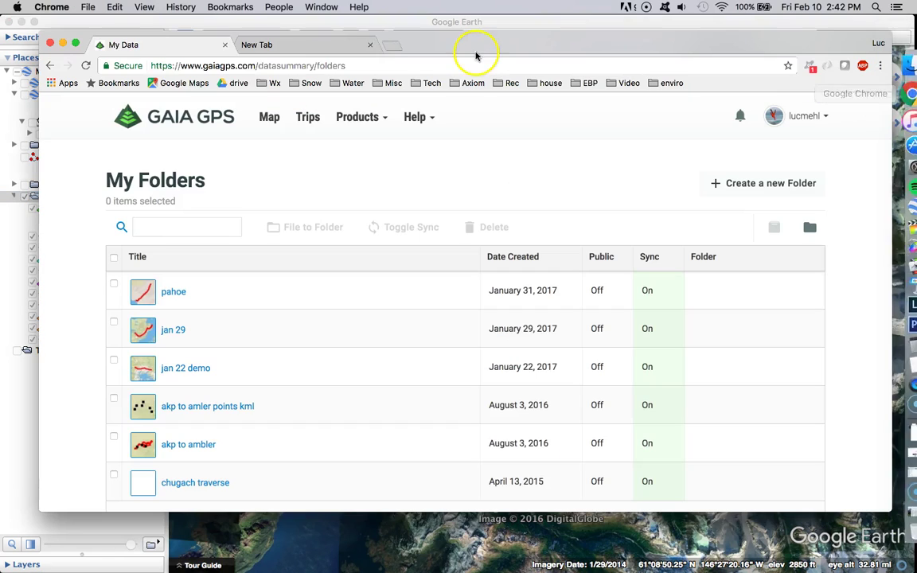
click(222, 46)
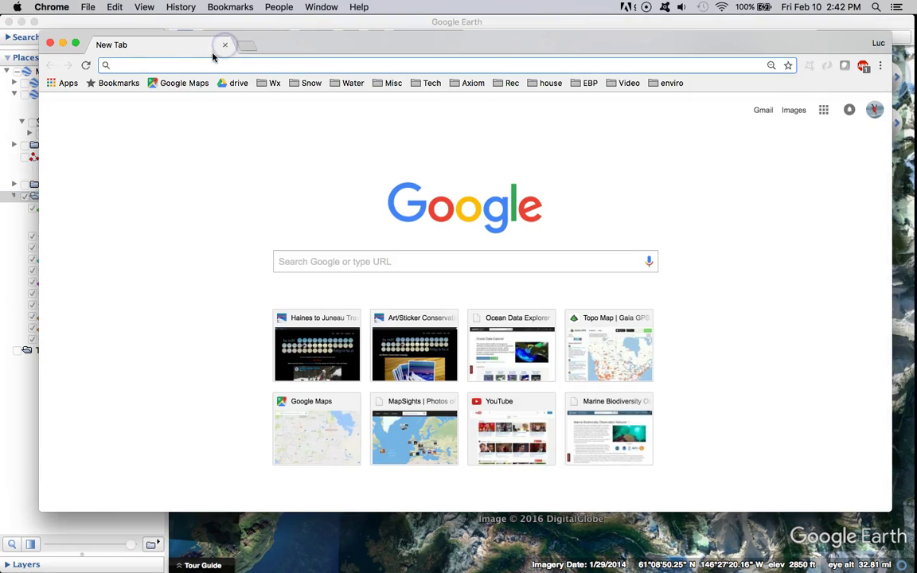
text(gaiagps.com)
key(Return)
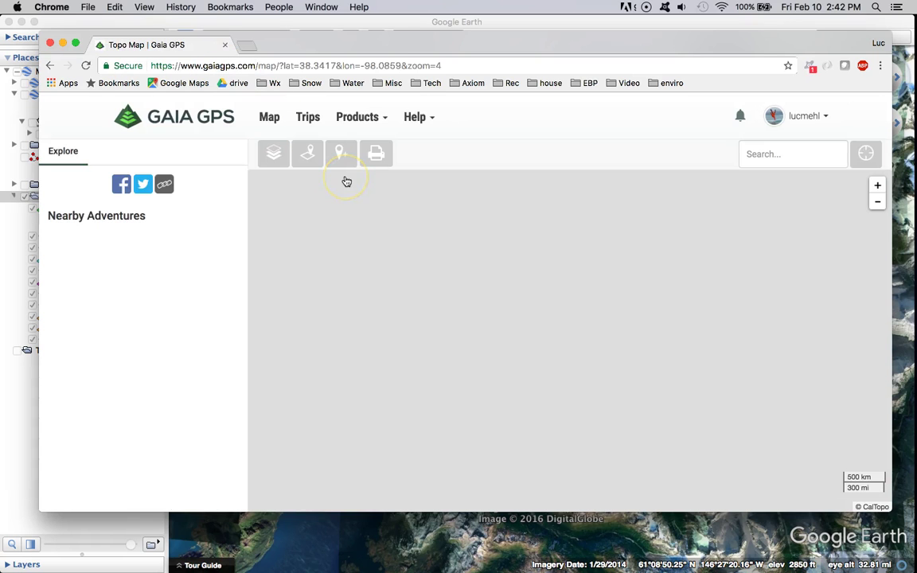
Draw a seven-point walking route about 22.5 mi long across the snowy mountains of Alaska
click(344, 194)
drag(324, 212, 501, 321)
drag(402, 179, 465, 282)
scroll(497, 284, up, 2)
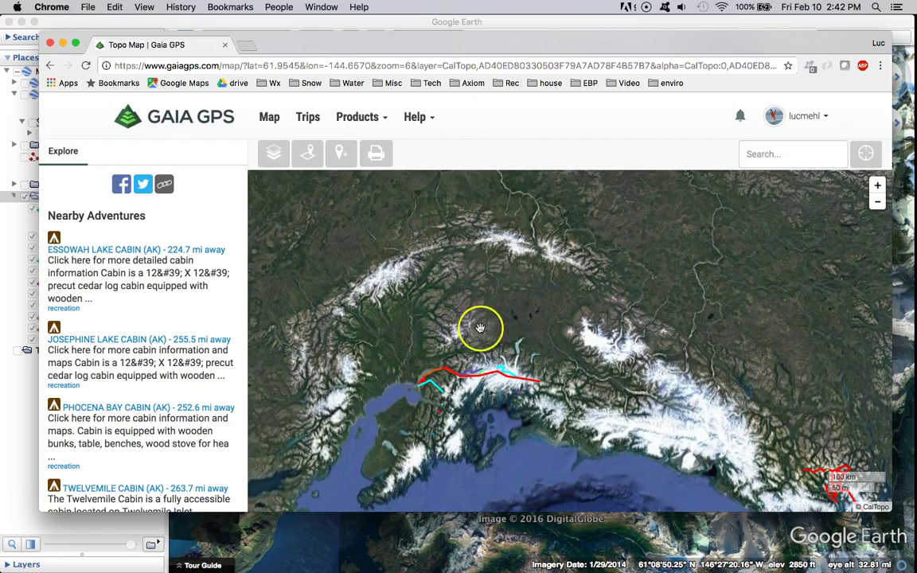
scroll(479, 323, up, 2)
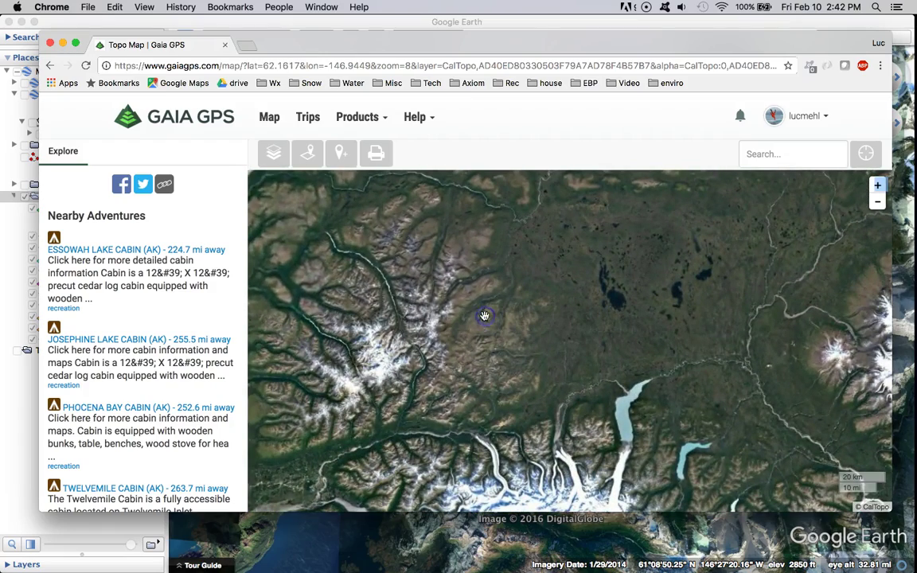
double_click(427, 317)
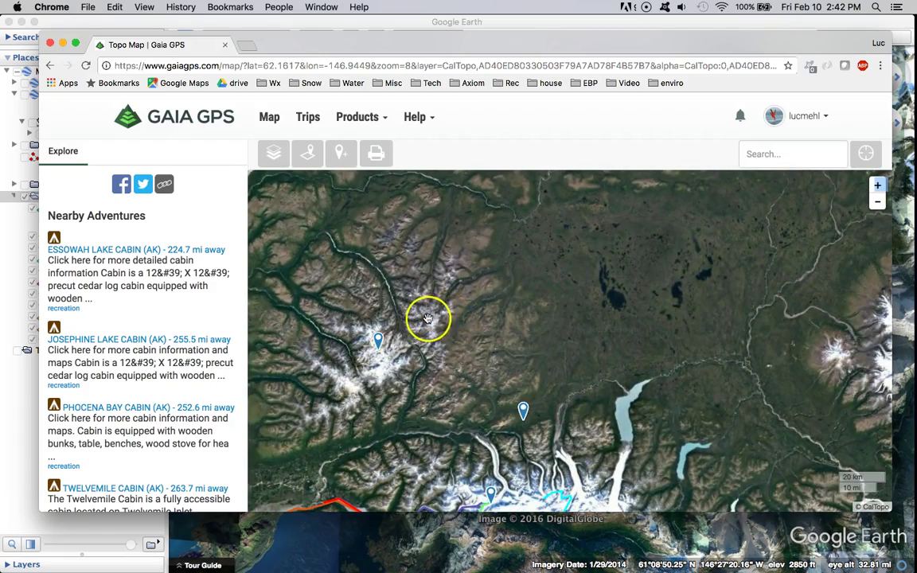
double_click(427, 318)
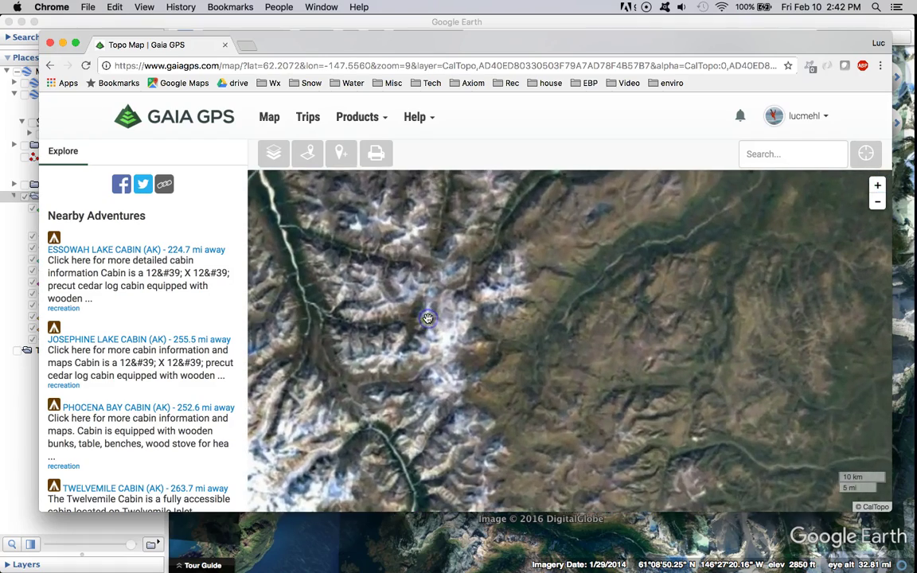
click(340, 151)
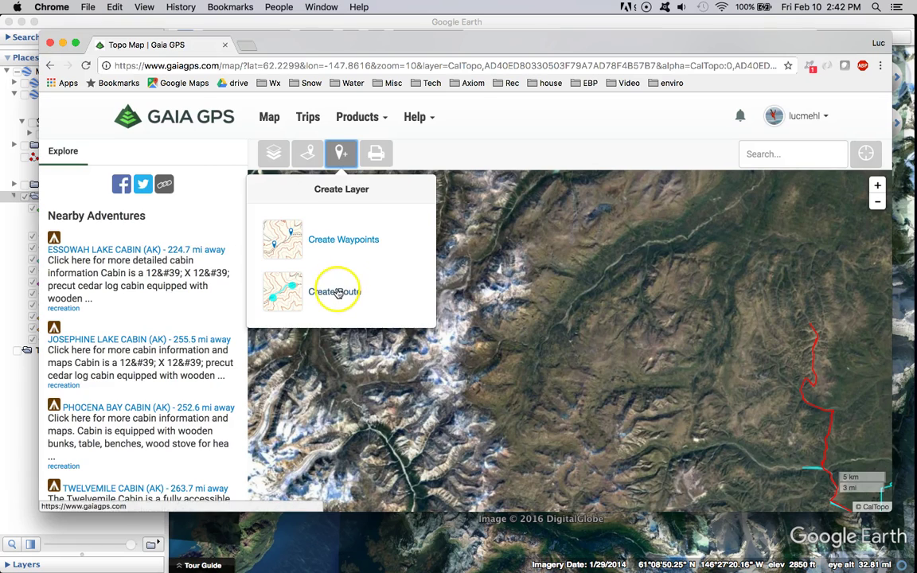
click(336, 292)
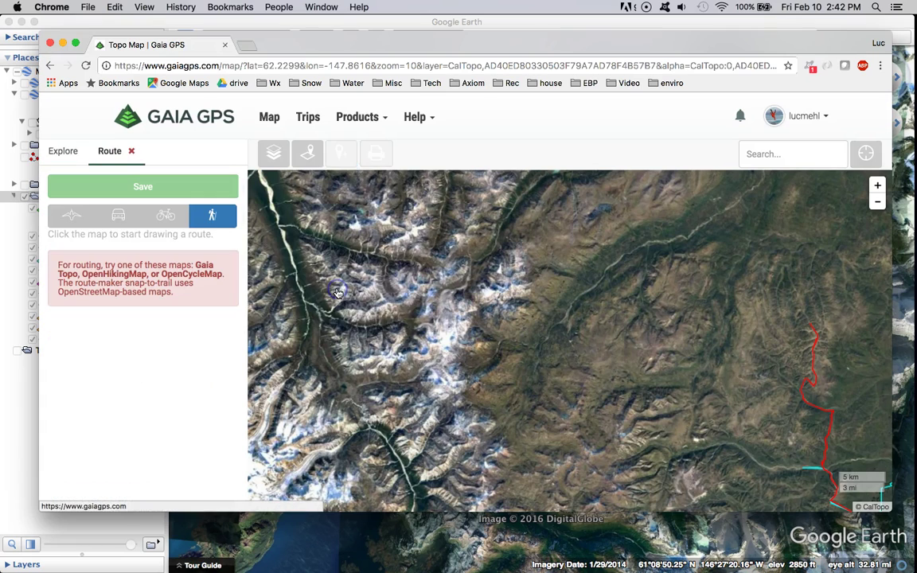
click(409, 366)
click(429, 328)
click(475, 316)
click(517, 292)
click(590, 294)
click(657, 280)
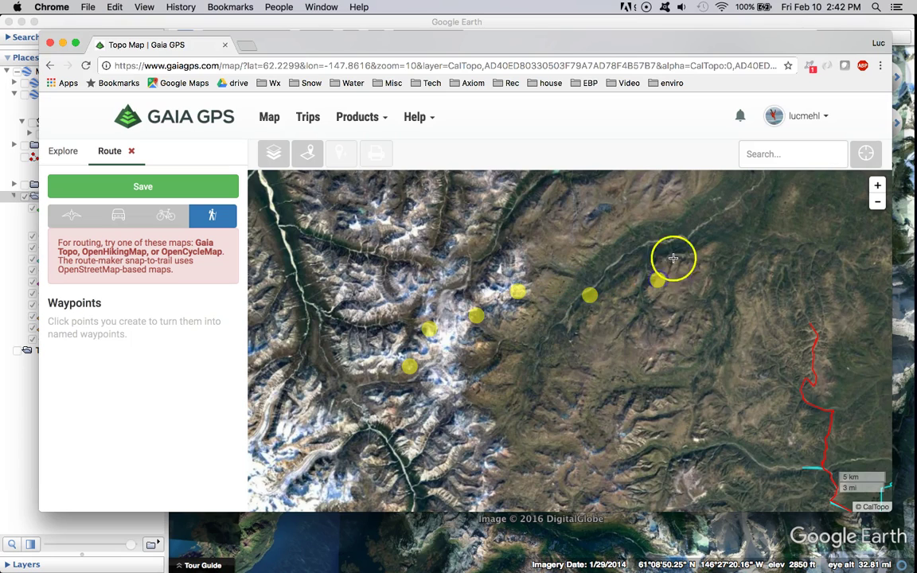
click(684, 246)
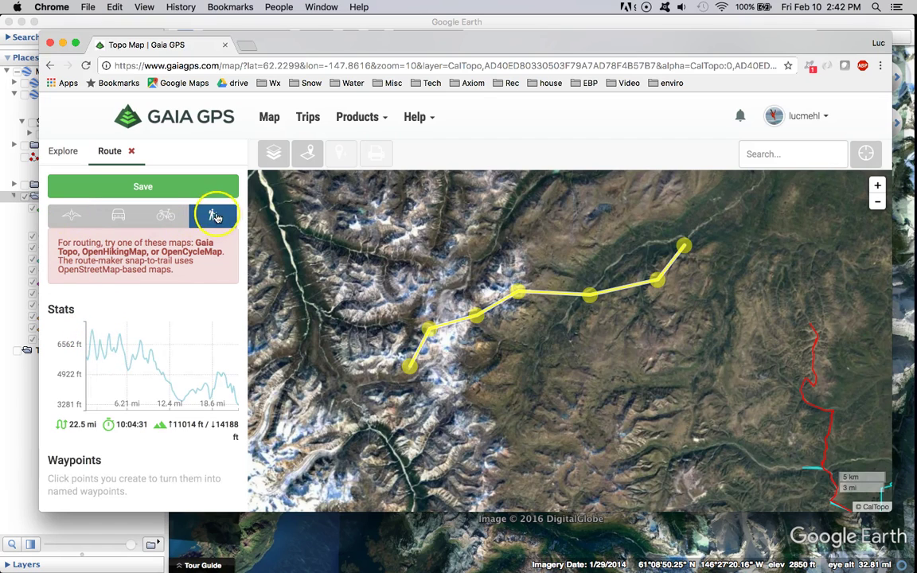
Change the route to straight-line mode and examine its elevation profile, discarding the route unsaved
click(72, 215)
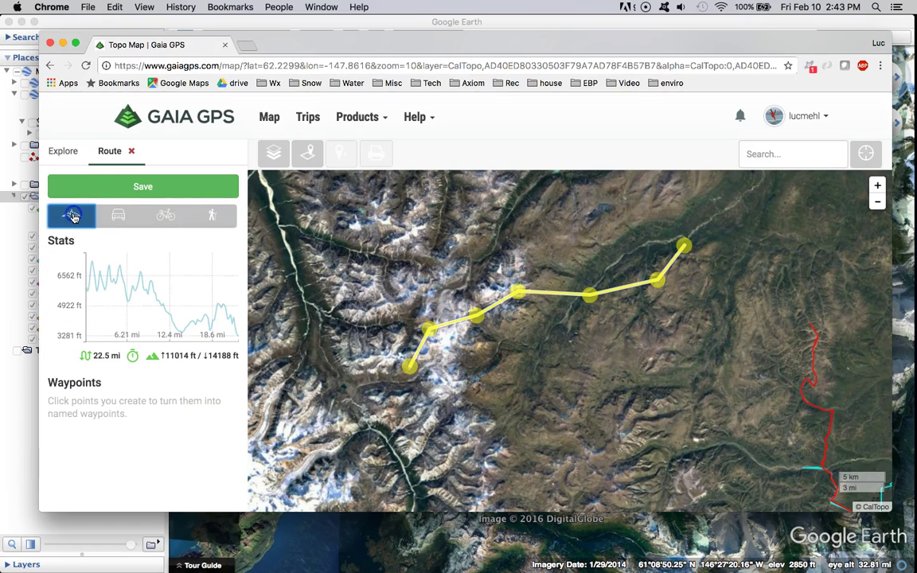
click(74, 239)
mouse_move(94, 275)
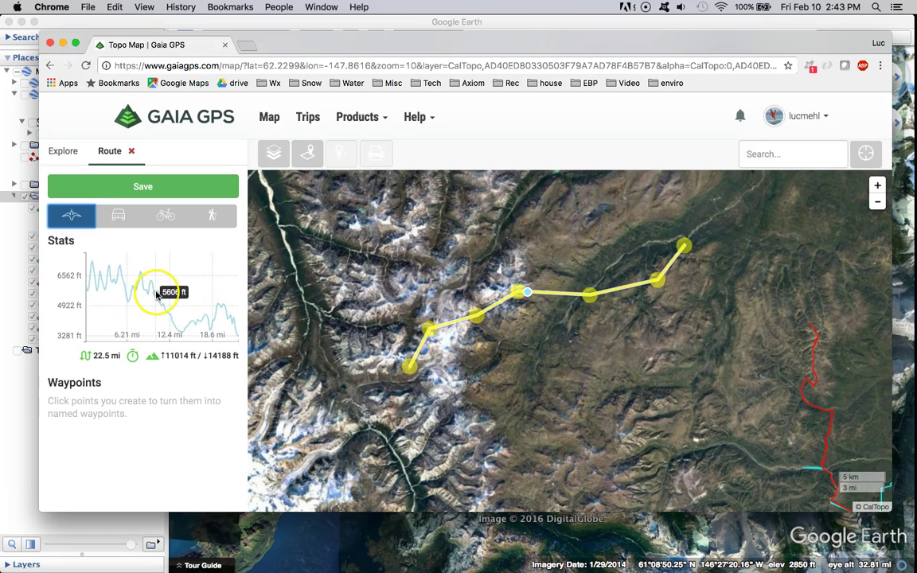
click(131, 156)
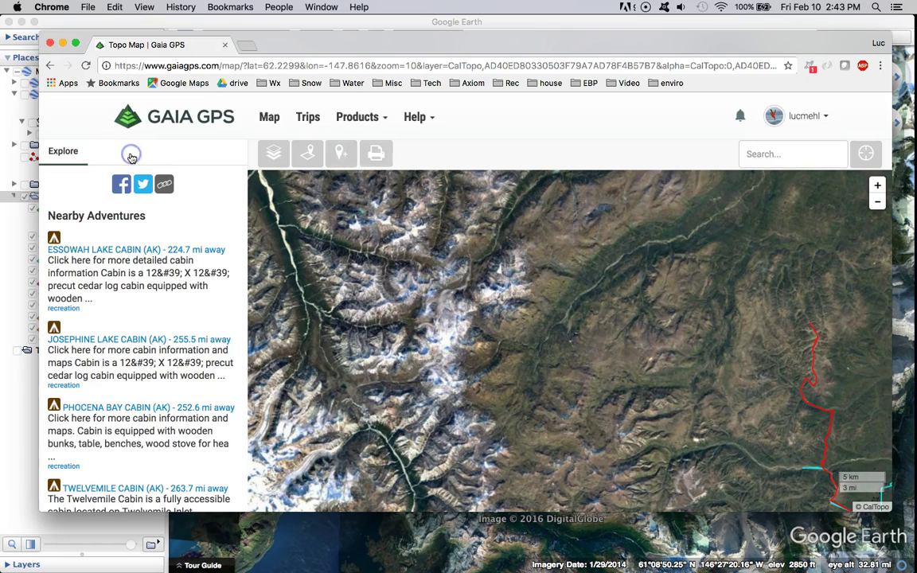
Open the track upload page and enter Demo as the folder name
drag(488, 284, 482, 274)
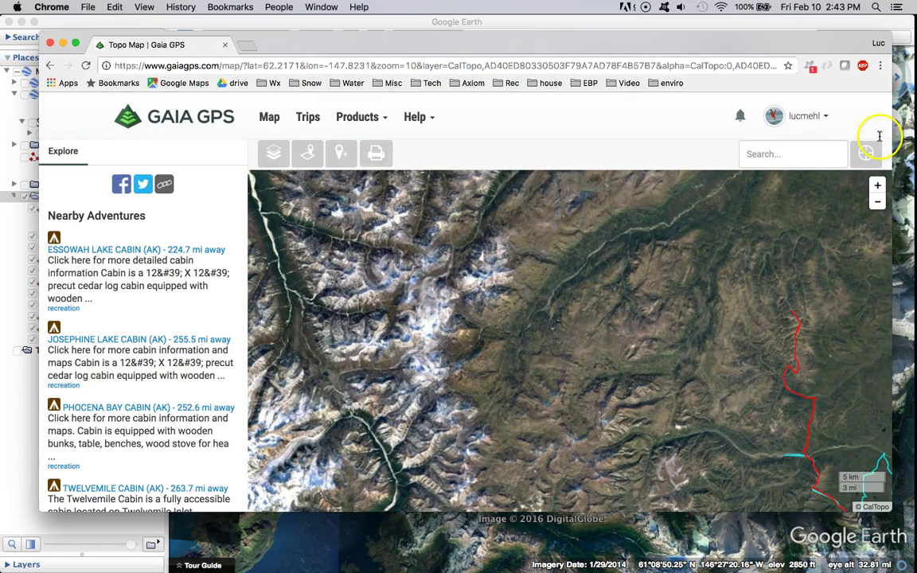
click(804, 116)
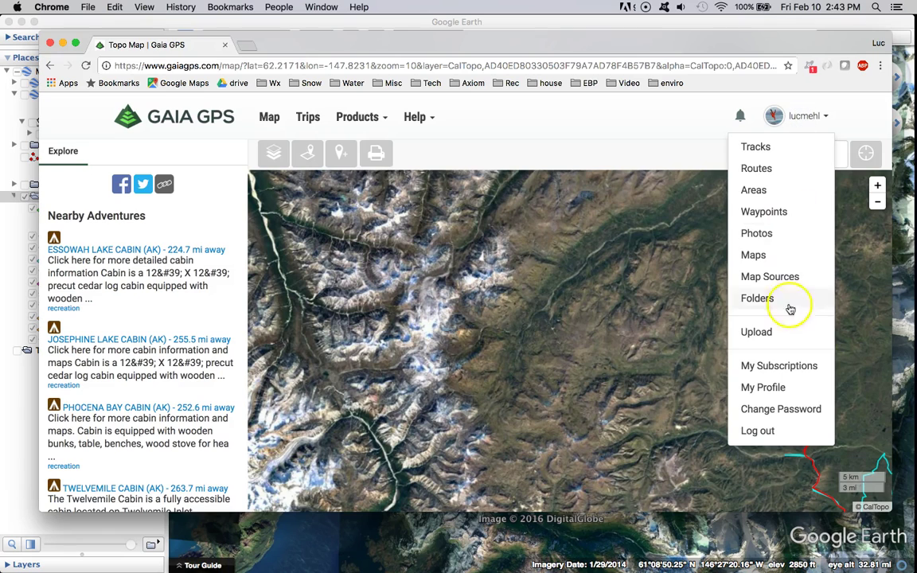
click(782, 332)
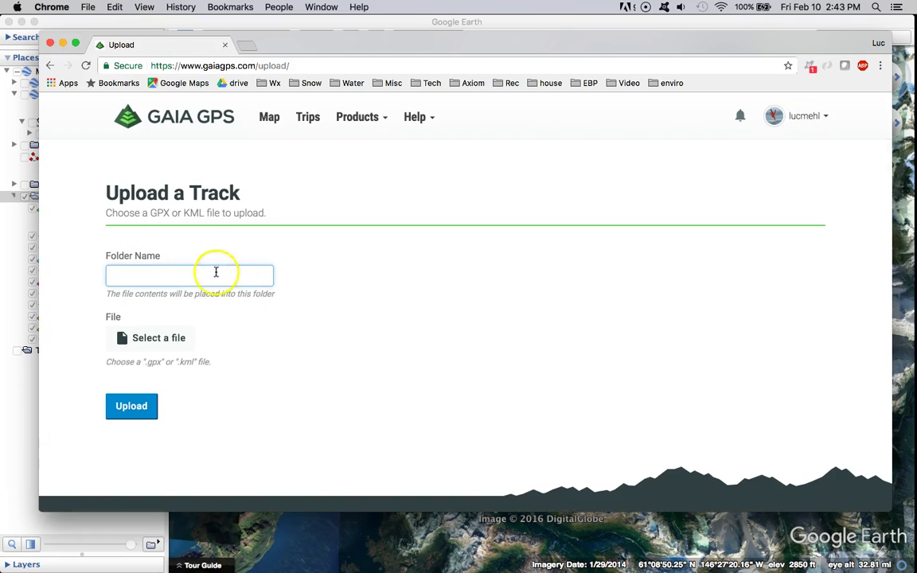
text(Demo)
Choose Demo Route.kmz from the Mapping folder as the track file and upload it
double_click(161, 336)
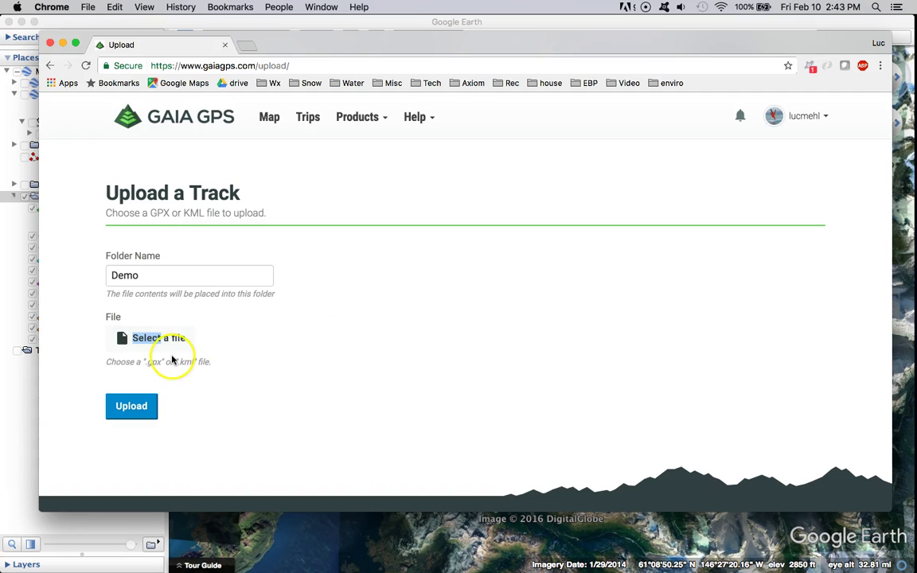
click(145, 341)
scroll(417, 227, down, 6)
scroll(413, 228, down, 4)
click(409, 217)
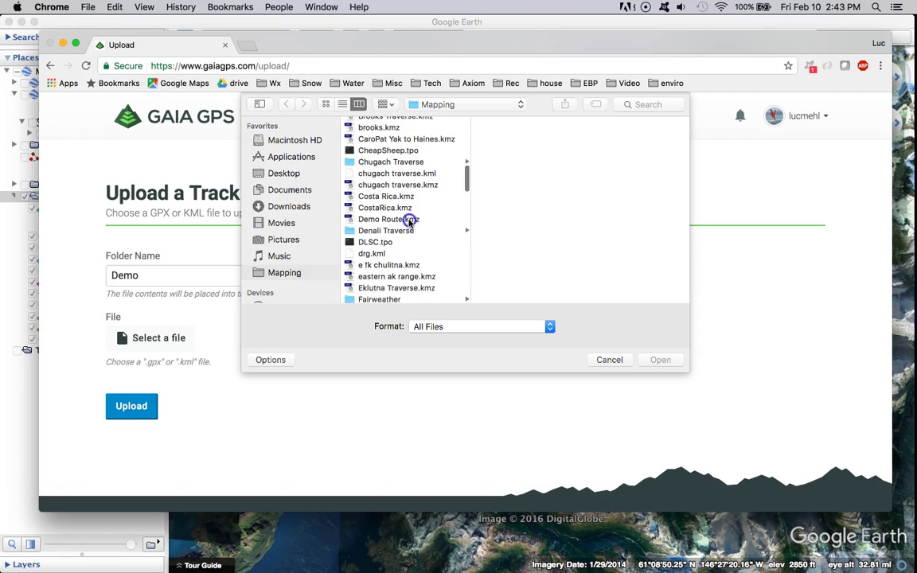
click(663, 358)
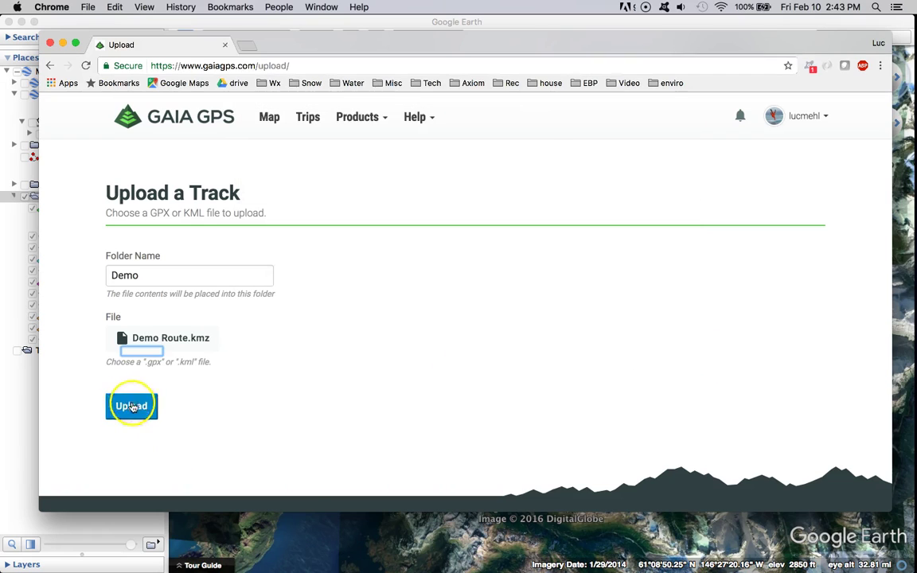
click(131, 406)
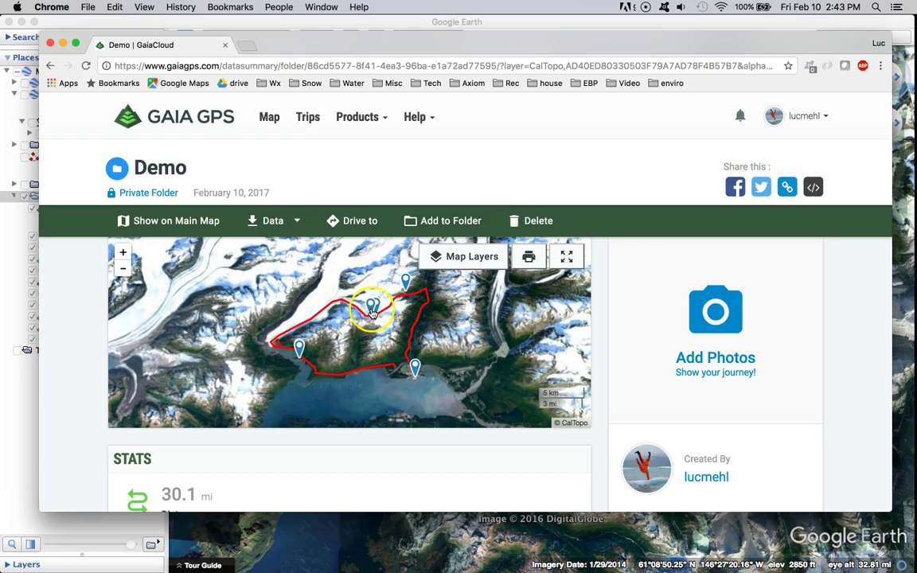
drag(319, 346, 280, 336)
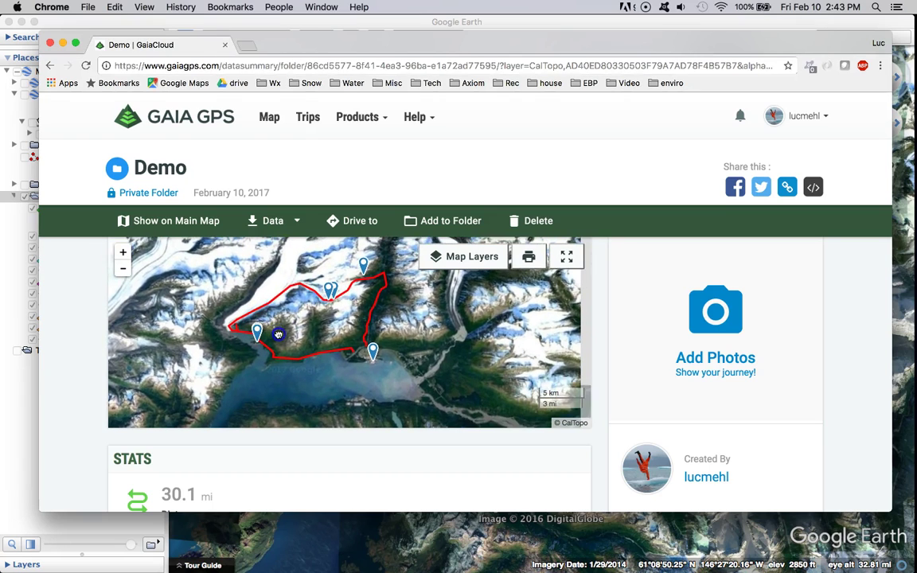
Switch to Google Earth and add a folder named points inside the Demo Route folder
click(24, 389)
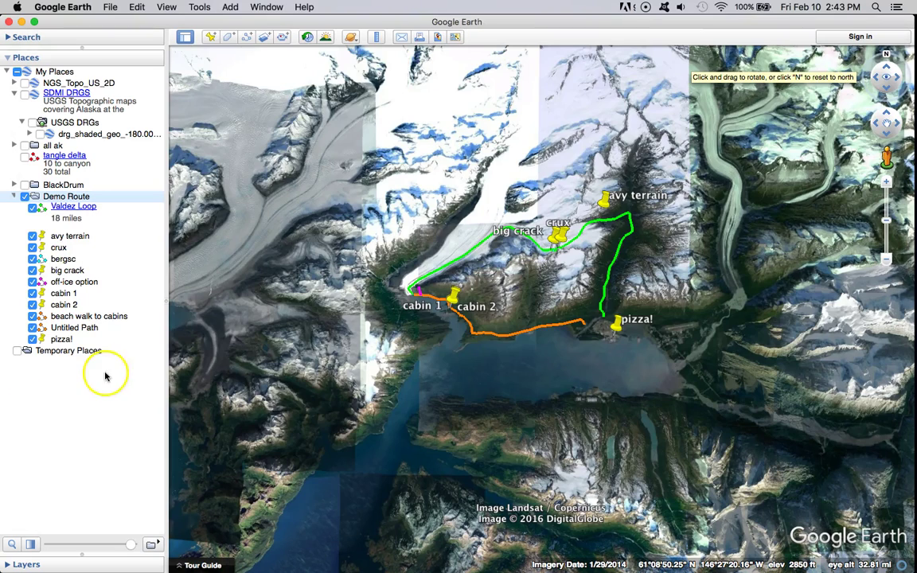
right_click(62, 199)
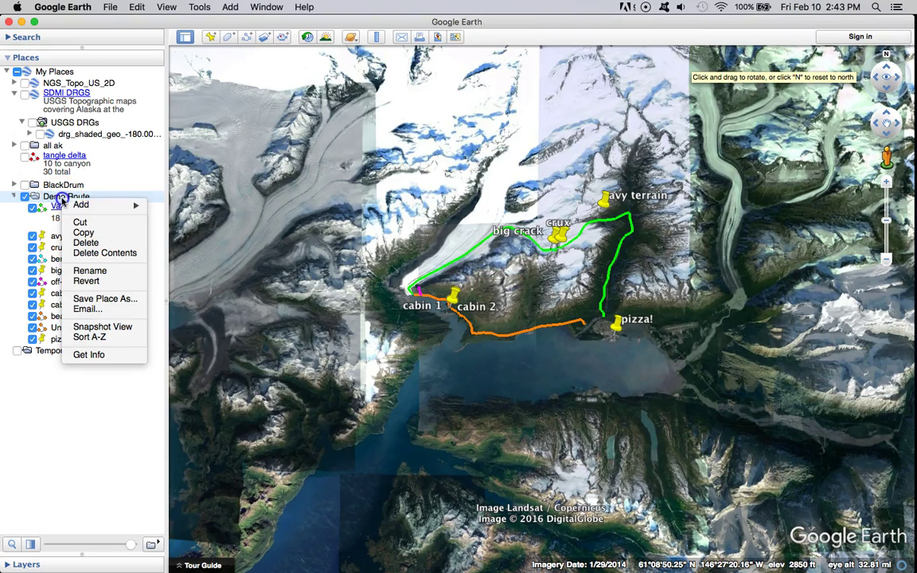
mouse_move(83, 204)
click(166, 205)
text(points)
key(Return)
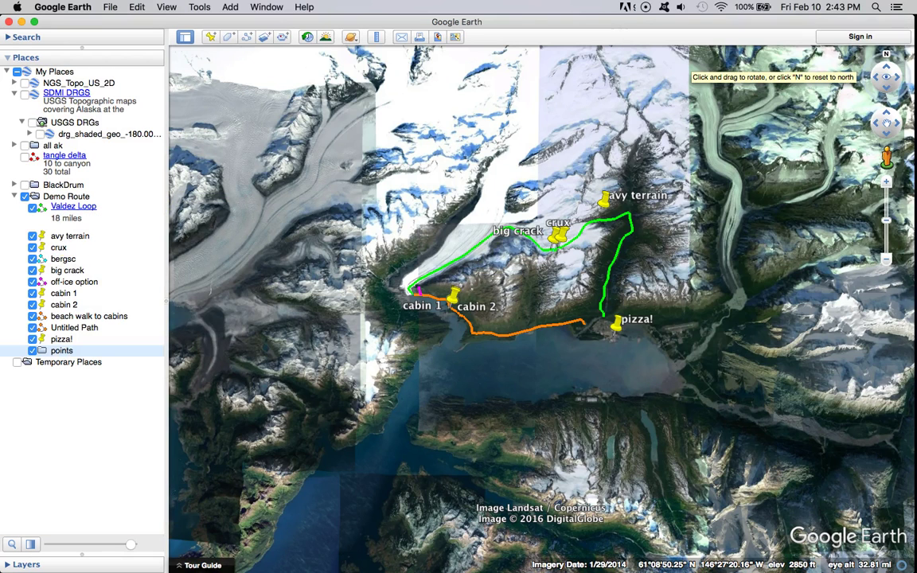
Move the pizza! and cabin 2 placemarks into the points folder
mouse_move(36, 339)
mouse_down()
mouse_move(16, 348)
mouse_move(26, 352)
mouse_up()
click(31, 309)
drag(30, 309, 73, 338)
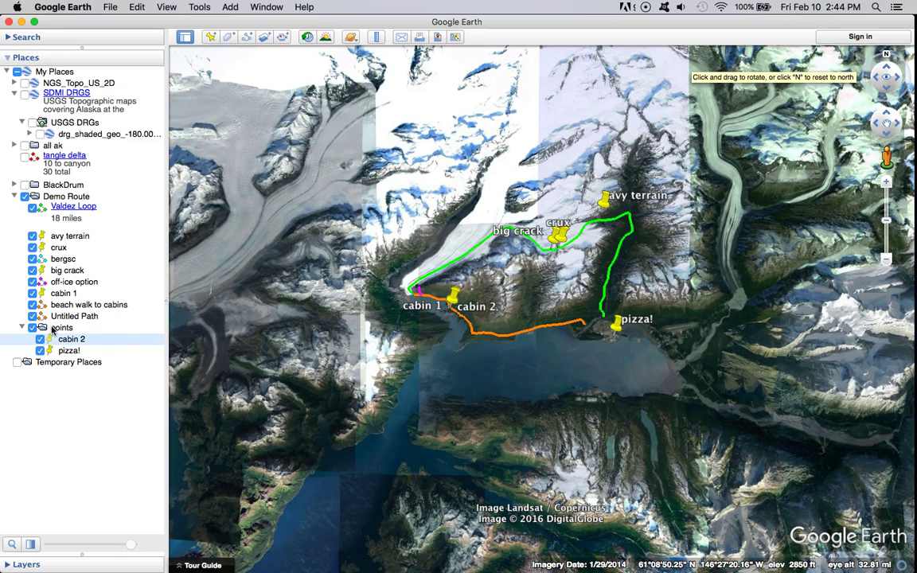
Switch to Chrome and open the main Gaia GPS map from the Demo folder page
mouse_move(898, 147)
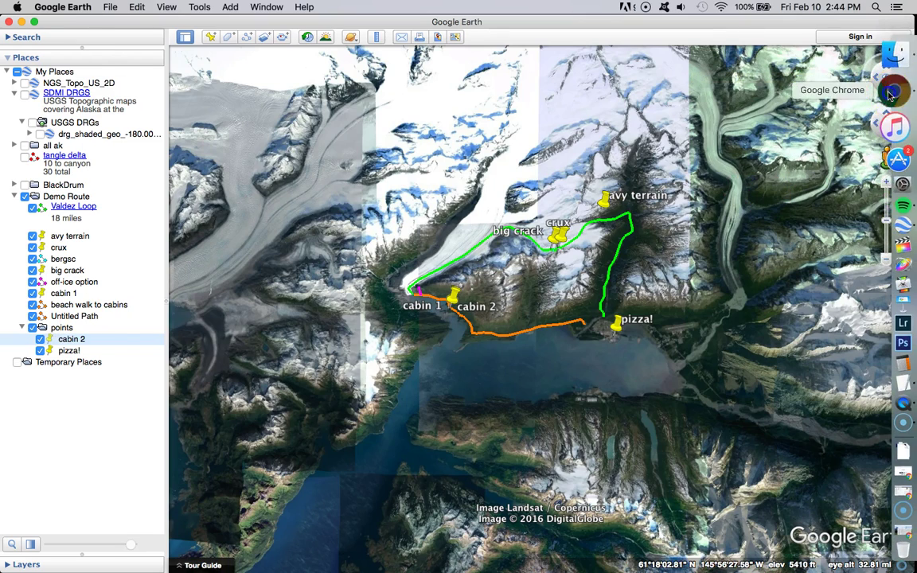
click(891, 94)
drag(392, 315, 406, 325)
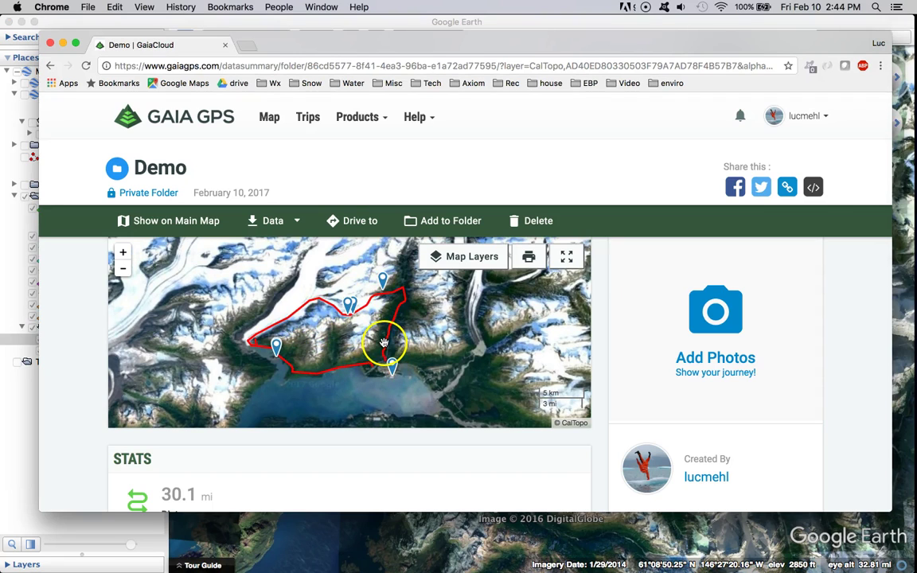
click(269, 118)
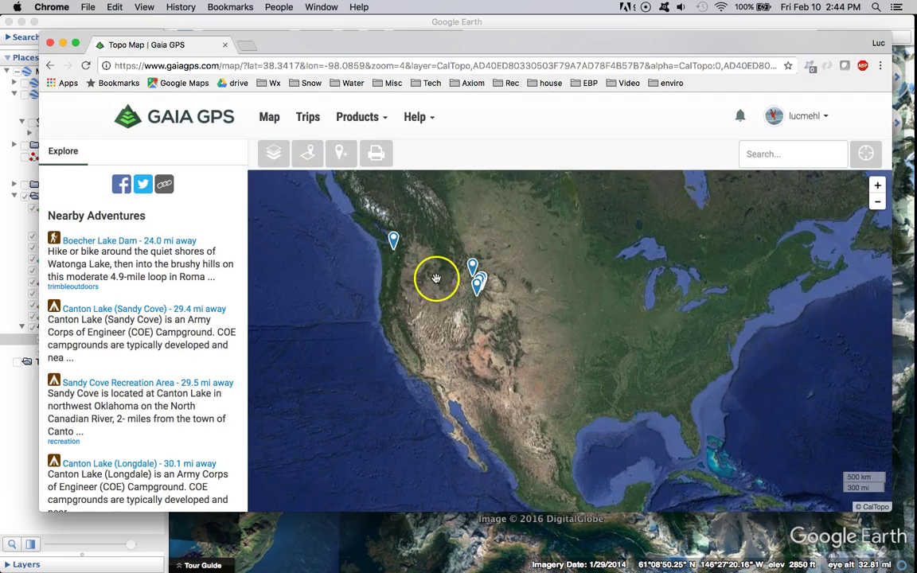
drag(436, 280, 423, 303)
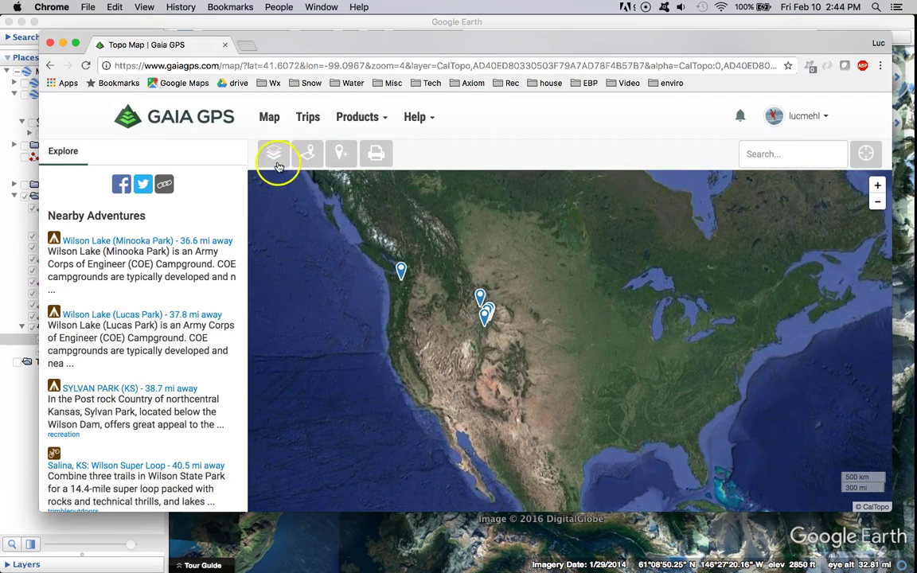
Examine the visible and available map layers, and view the uploaded tracks and waypoints around Alaska
click(275, 156)
scroll(281, 377, down, 5)
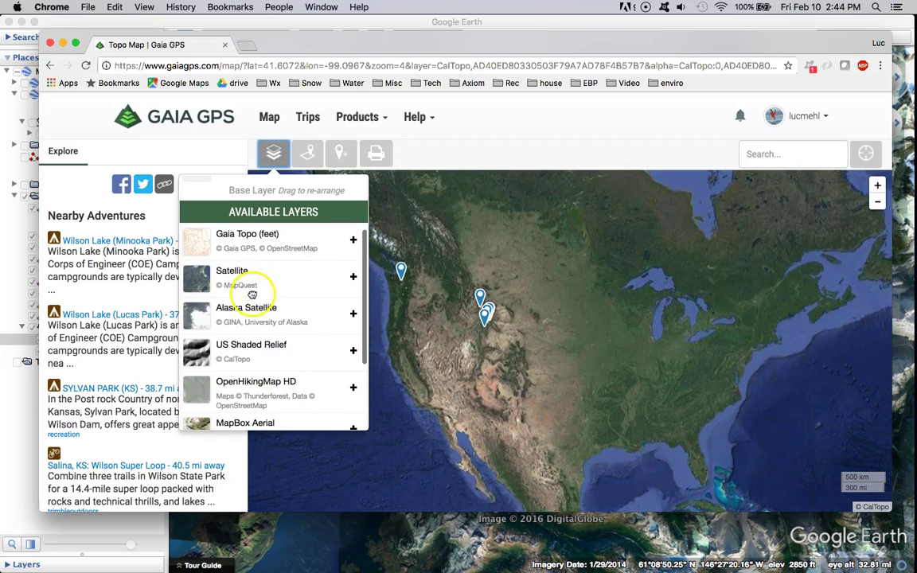
scroll(249, 271, down, 3)
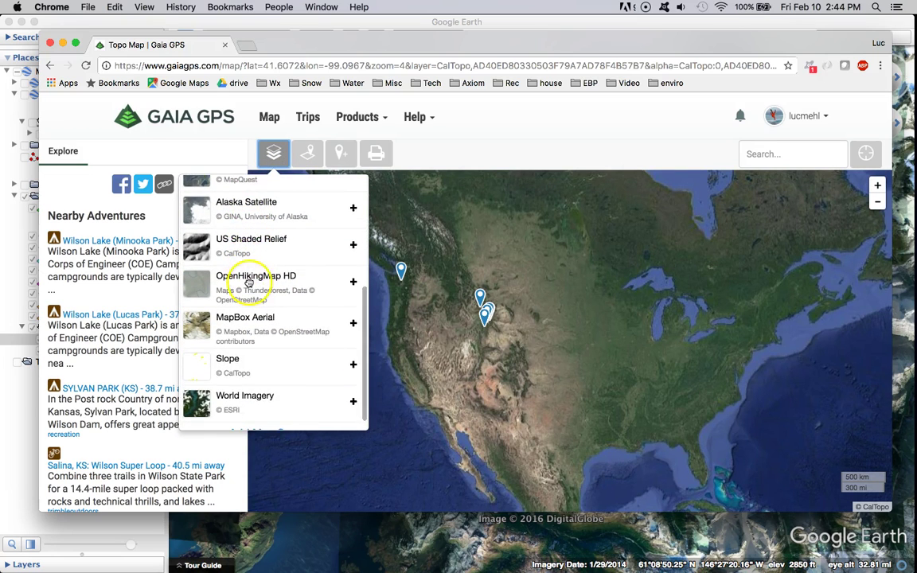
scroll(249, 386, up, 8)
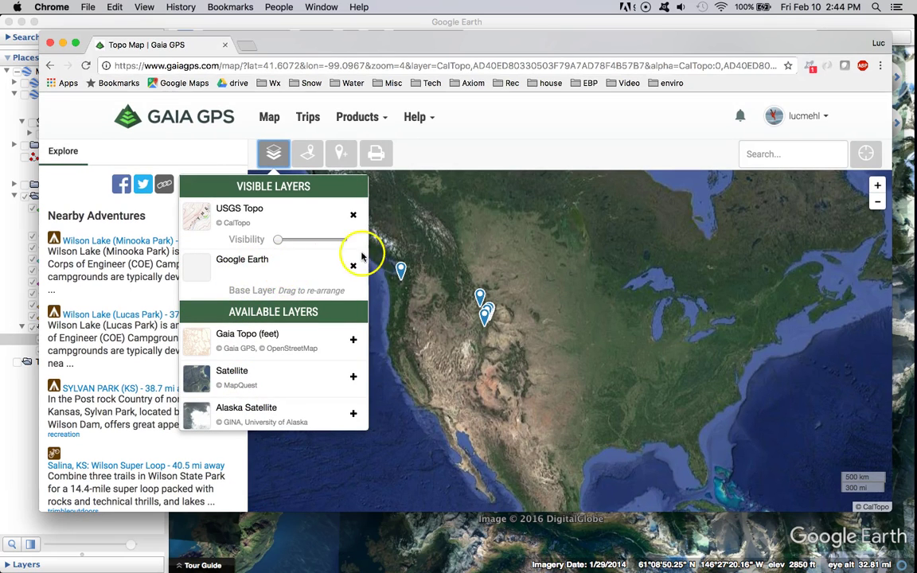
click(374, 232)
drag(374, 232, 510, 363)
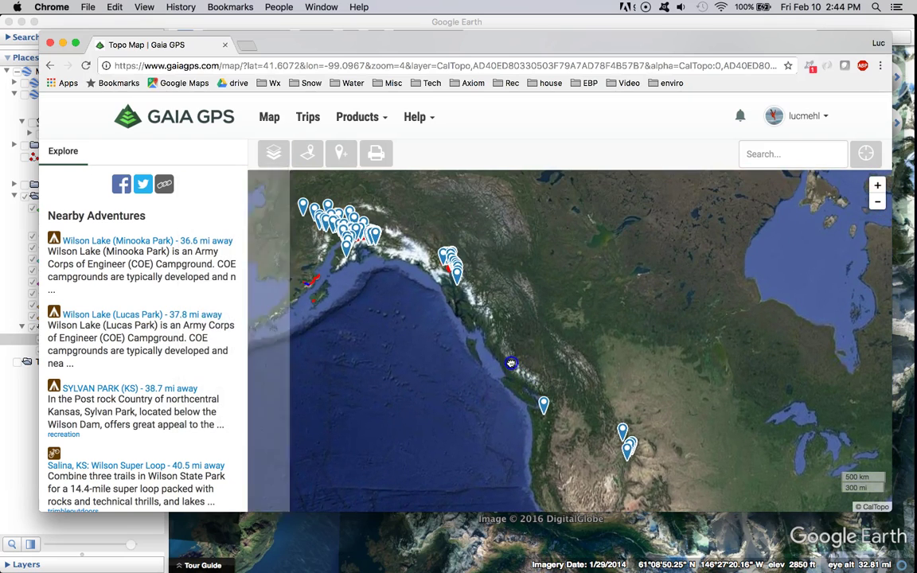
drag(389, 240, 436, 280)
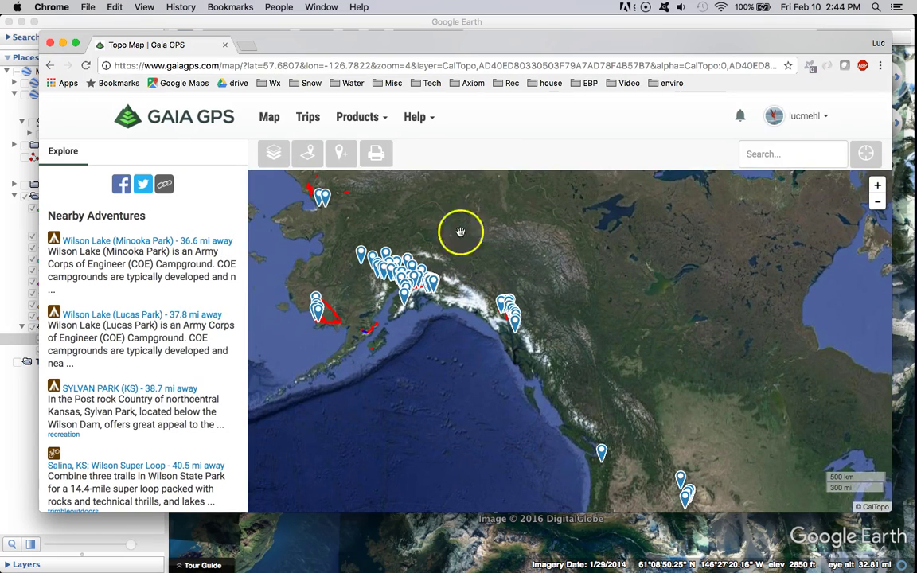
Open the form for importing an external map source and name the map GE
click(793, 118)
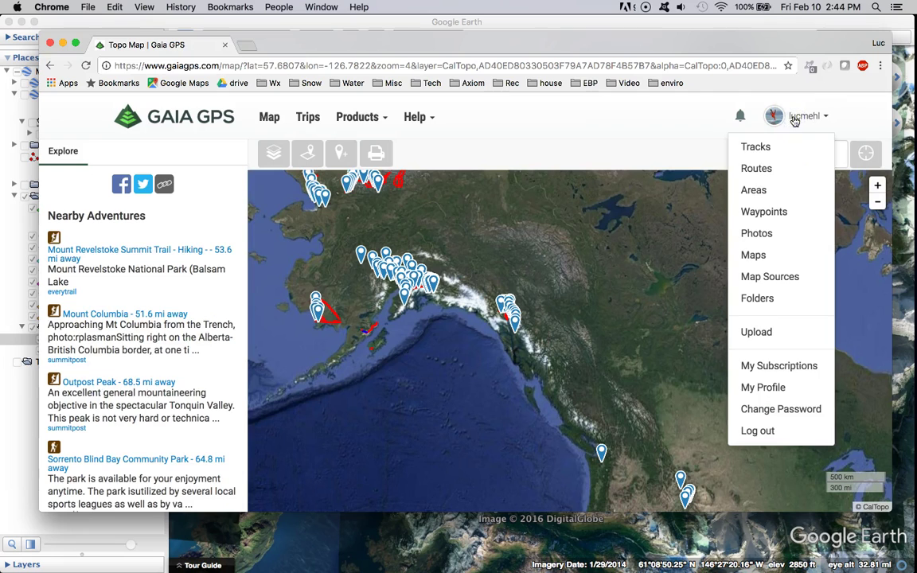
click(765, 279)
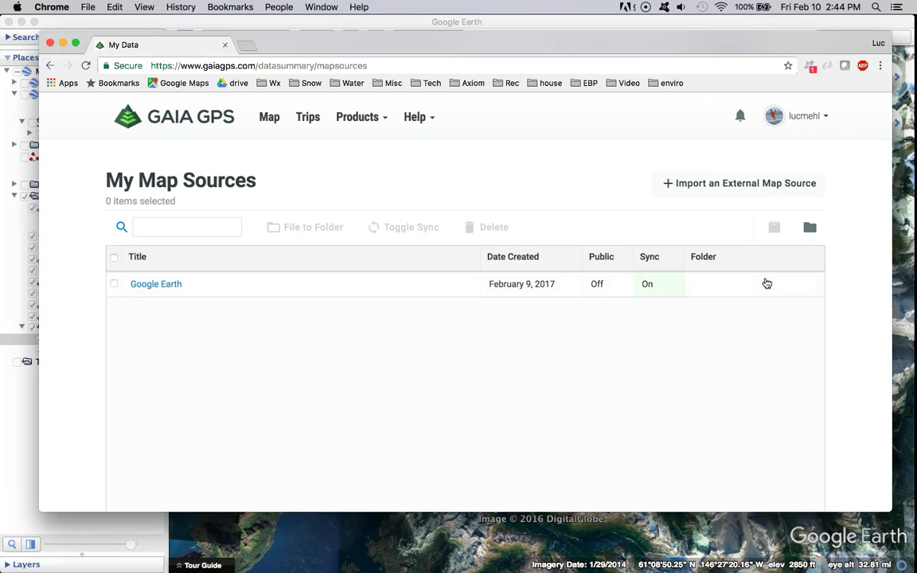
click(714, 184)
scroll(477, 294, down, 2)
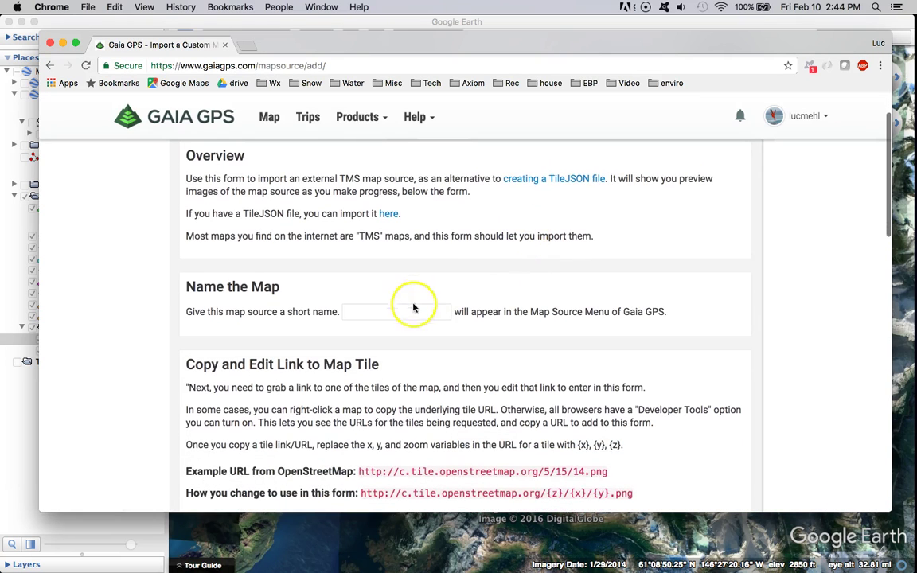
text(GE)
scroll(414, 318, down, 5)
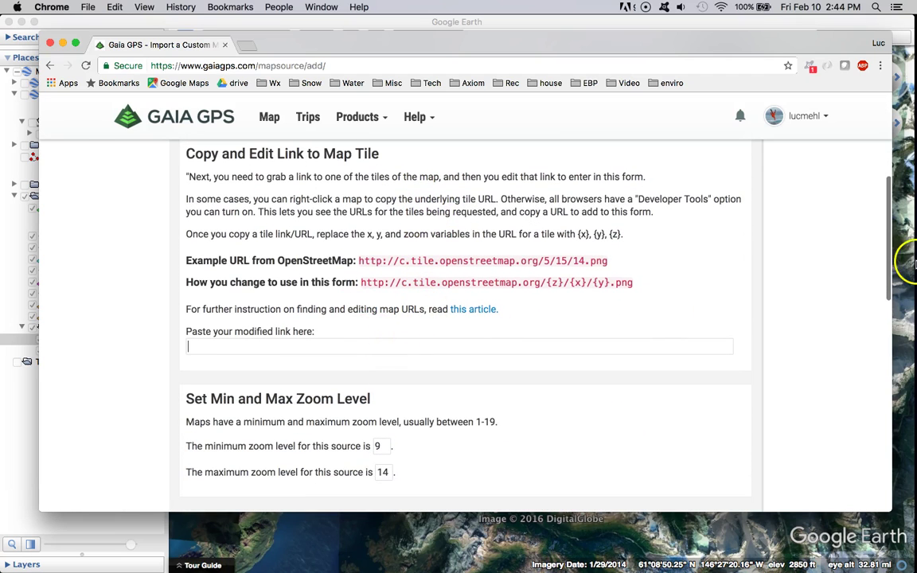
click(899, 339)
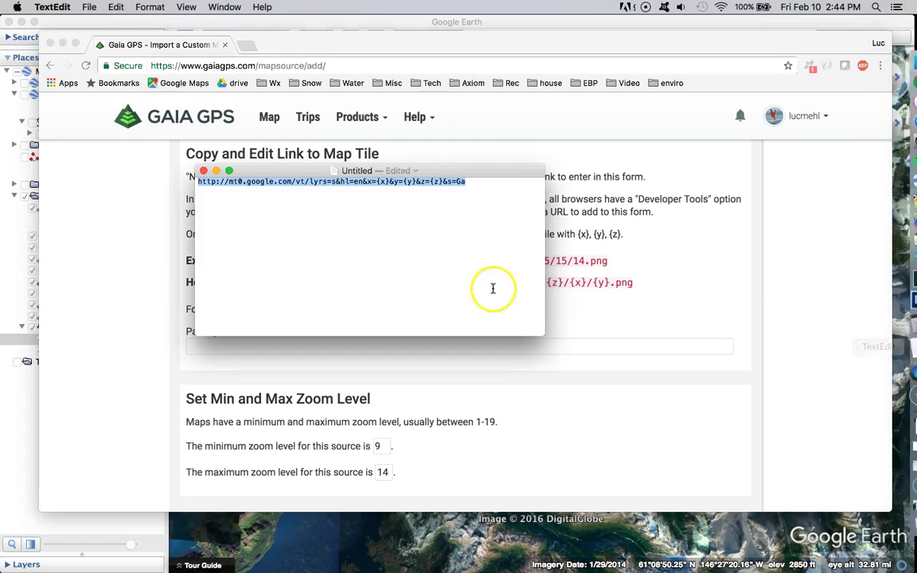
click(589, 321)
click(519, 349)
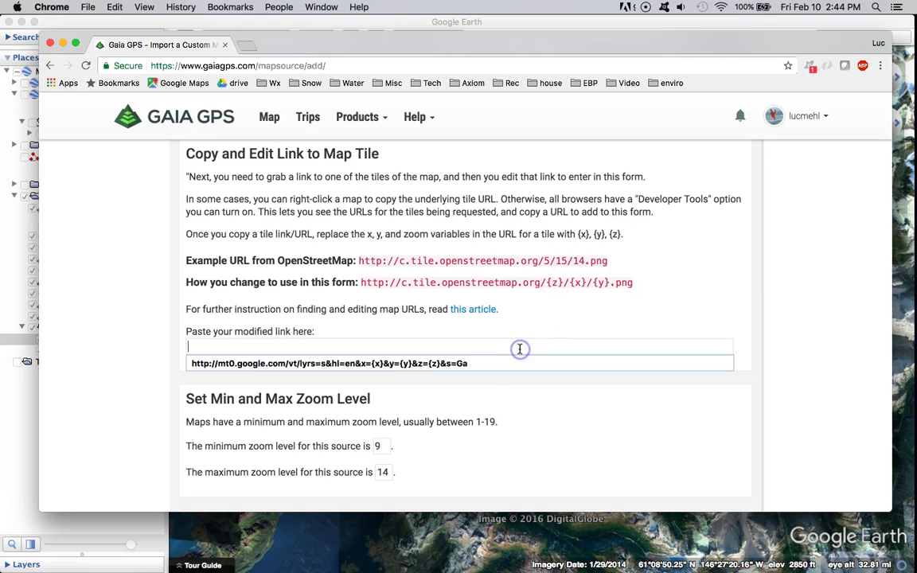
text(http://mt0.google.com/vt/lyrs=s&hl=en&x={x}&y={y}&z={z}&s=Ga)
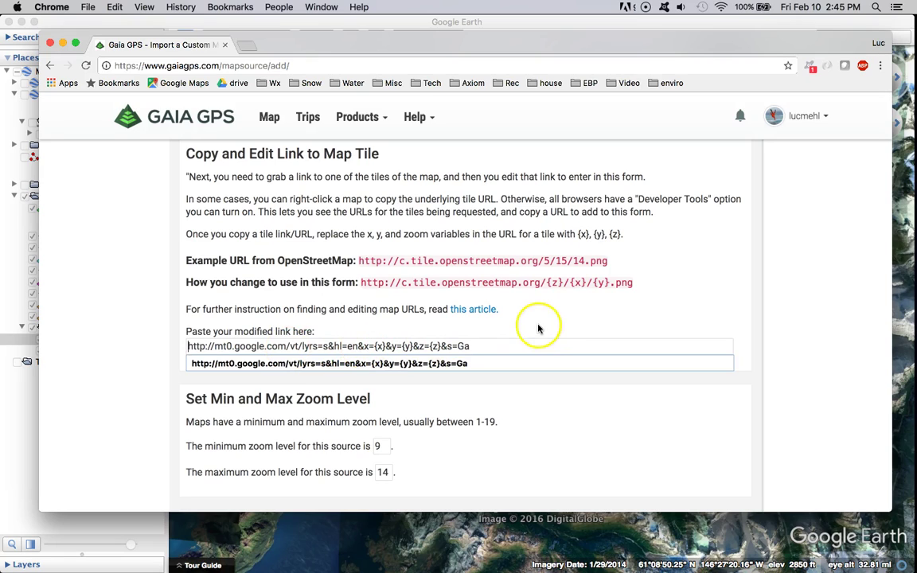
click(547, 326)
Set the map source's minimum zoom level to 1 and its maximum to 20
scroll(548, 330, down, 3)
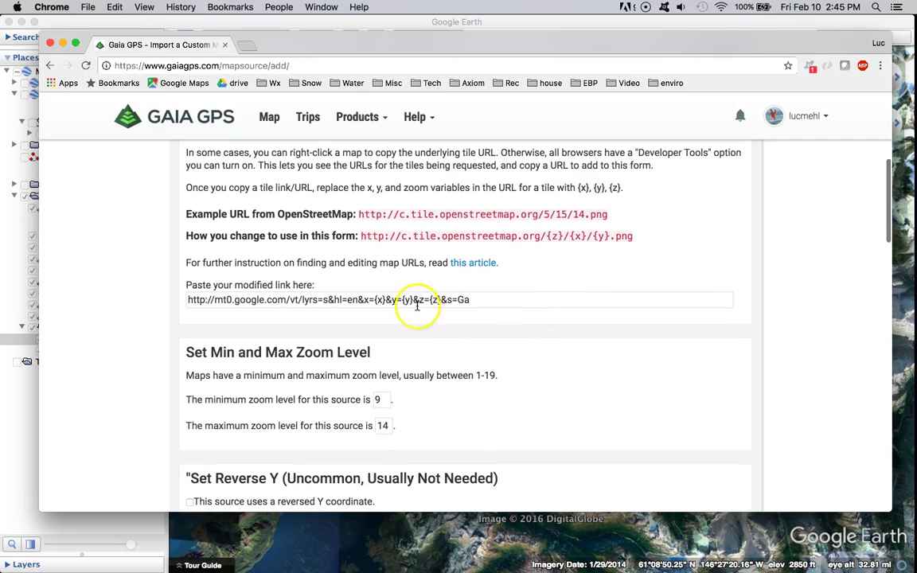
scroll(553, 330, down, 9)
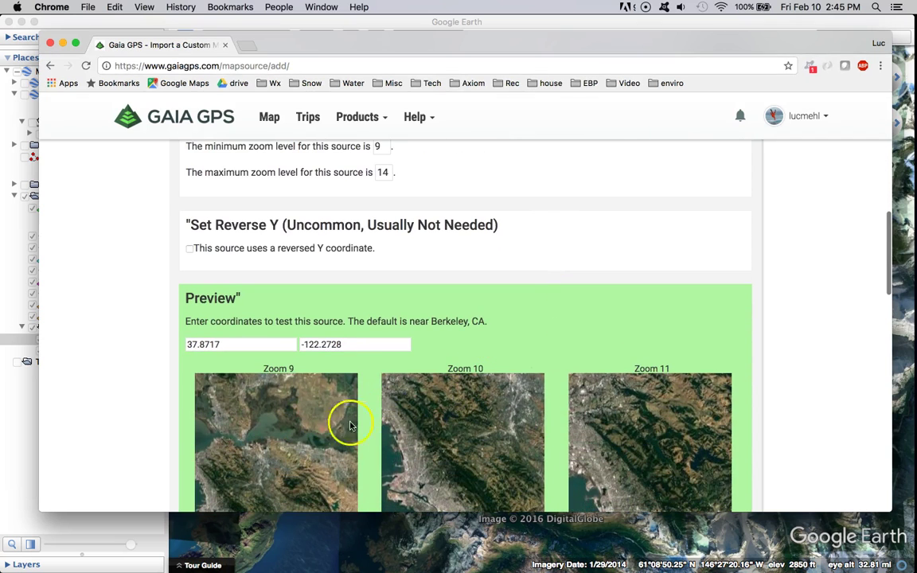
scroll(606, 316, up, 1)
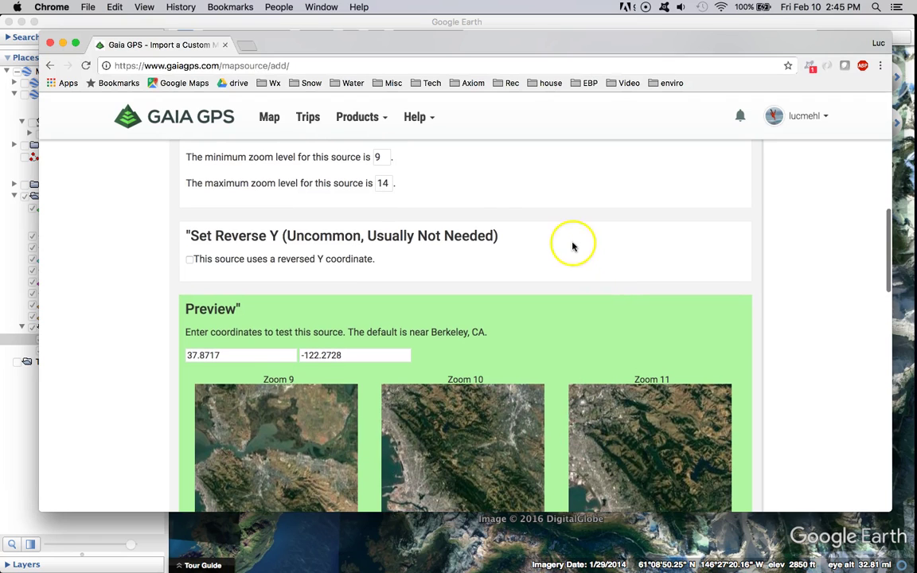
drag(389, 156, 365, 157)
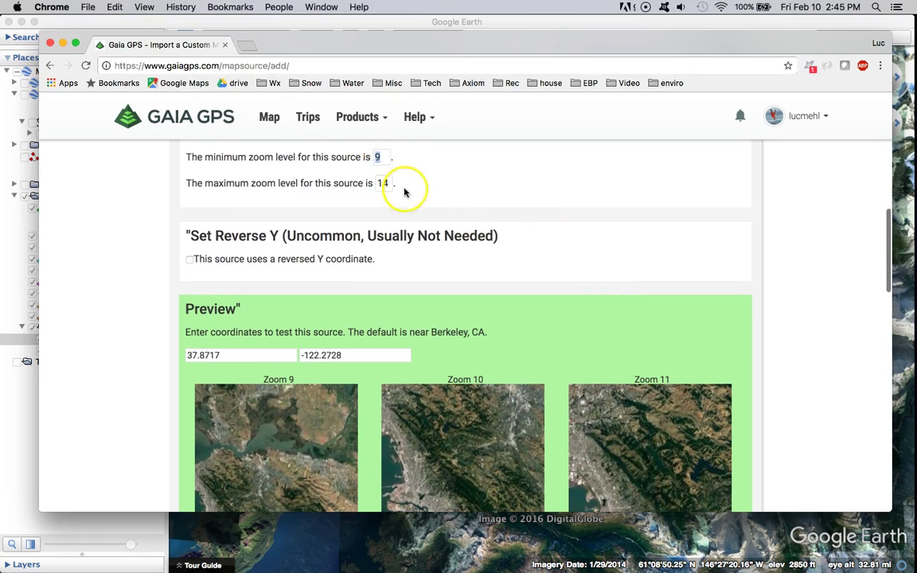
text(1)
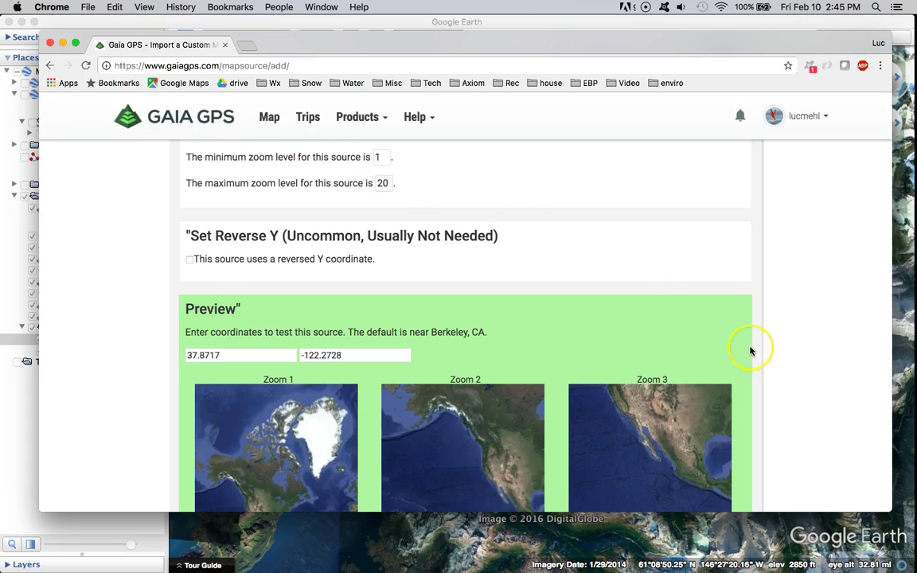
Examine the map source's preview tiles at every zoom level and the sample map beneath them
scroll(750, 350, down, 10)
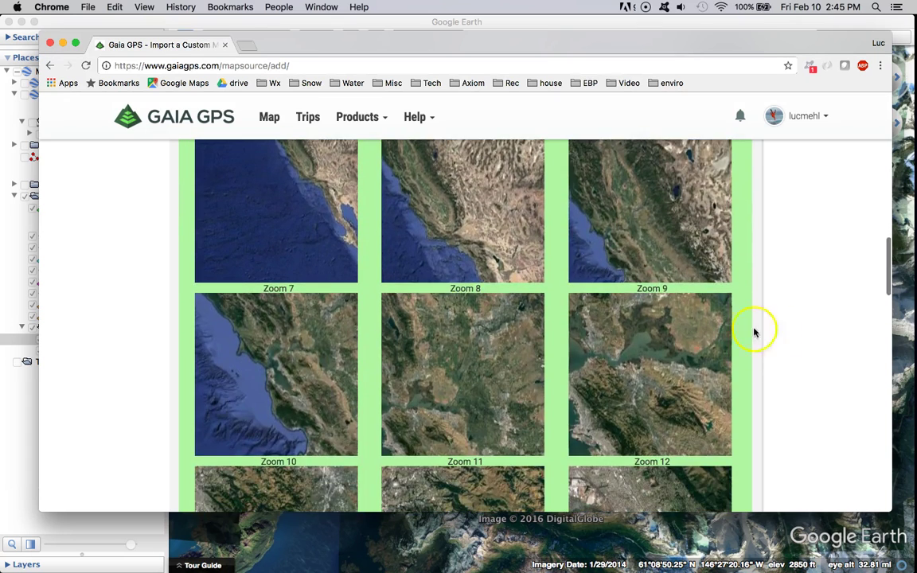
scroll(784, 339, down, 14)
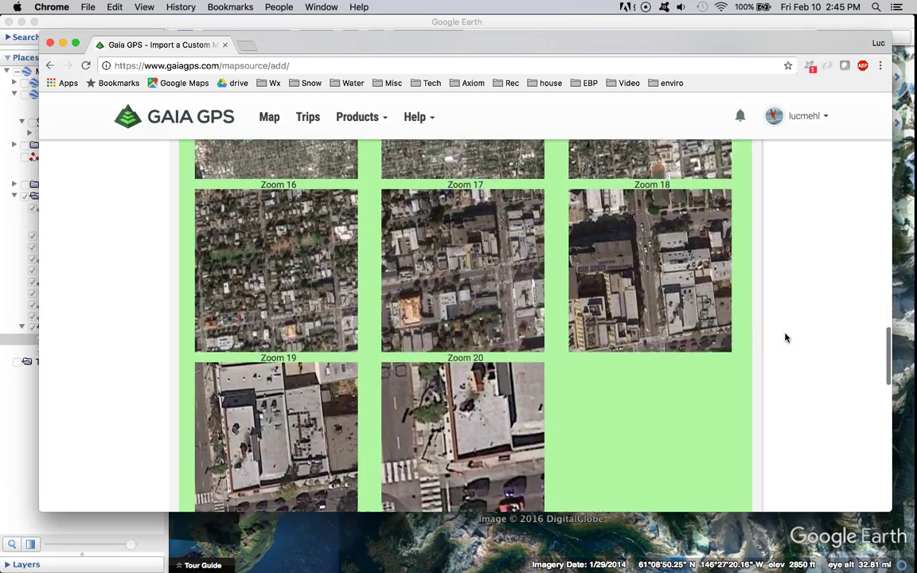
scroll(785, 338, down, 10)
click(774, 338)
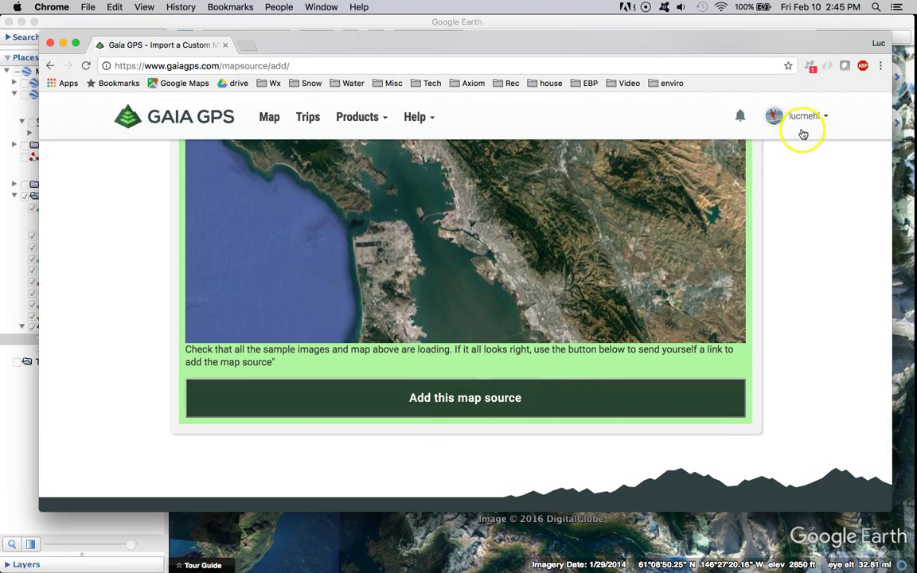
scroll(780, 241, up, 5)
Switch to QuickTime Player and enlarge the Movie Recording window for viewing the phone's screen
mouse_move(909, 262)
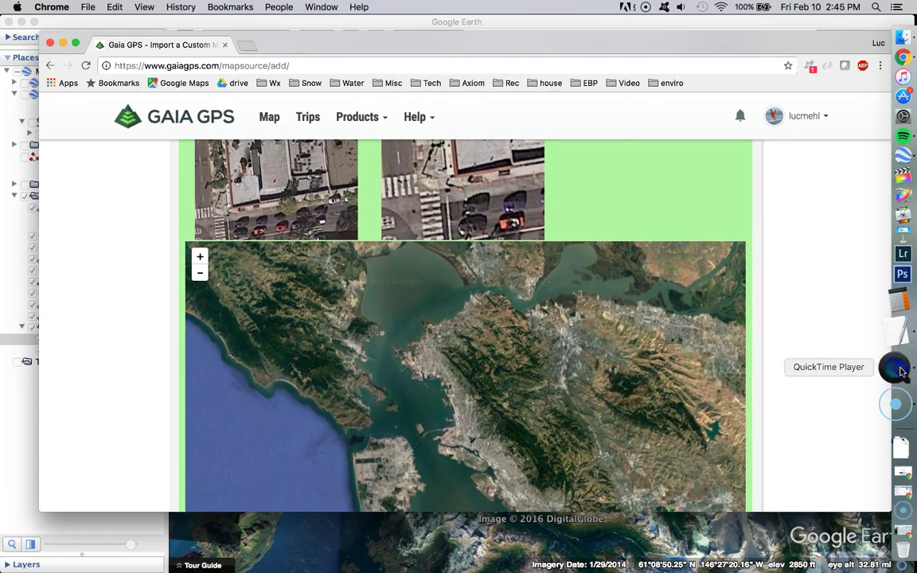
click(899, 370)
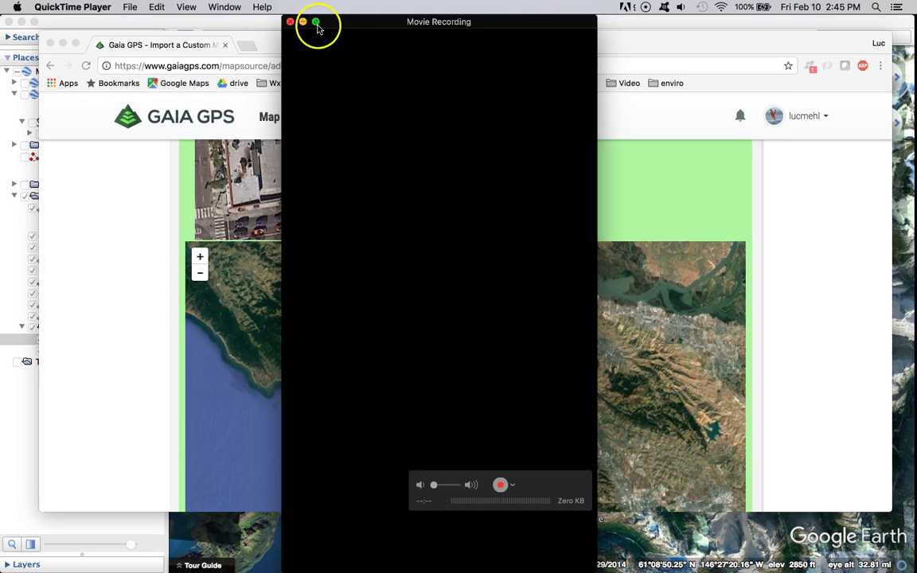
click(316, 24)
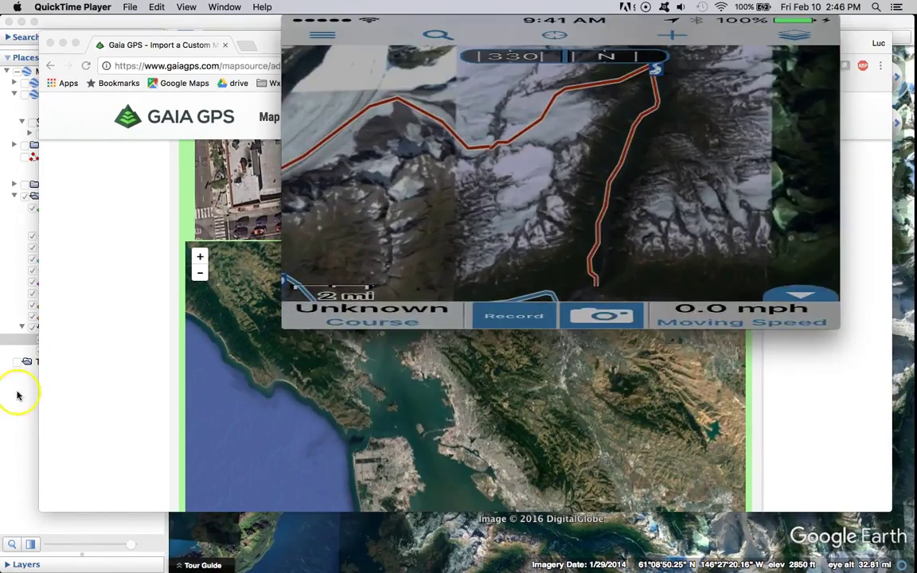
Switch to Google Earth and move the cabin 1, big crack, crux and avy terrain placemarks into the points folder
click(18, 393)
drag(46, 298, 54, 332)
drag(58, 273, 61, 314)
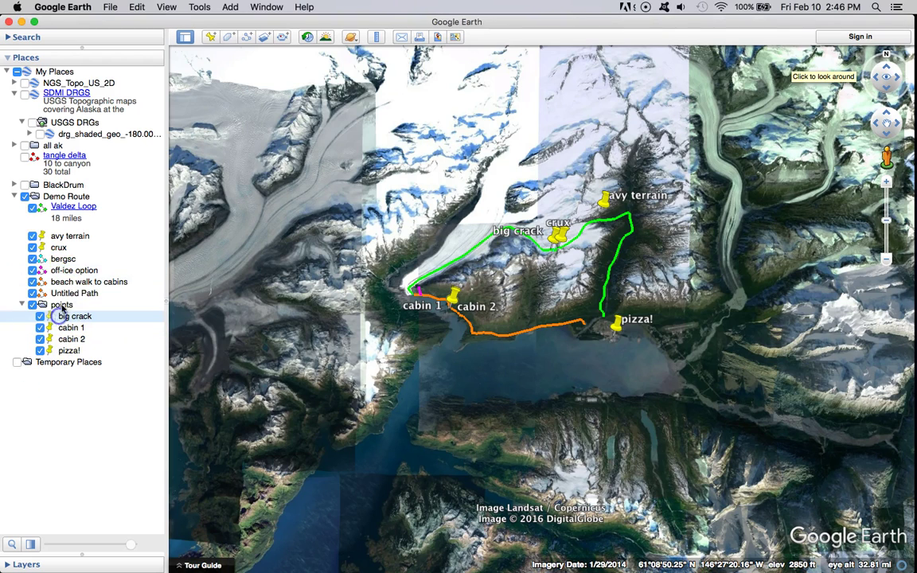
drag(62, 248, 55, 307)
drag(62, 236, 62, 293)
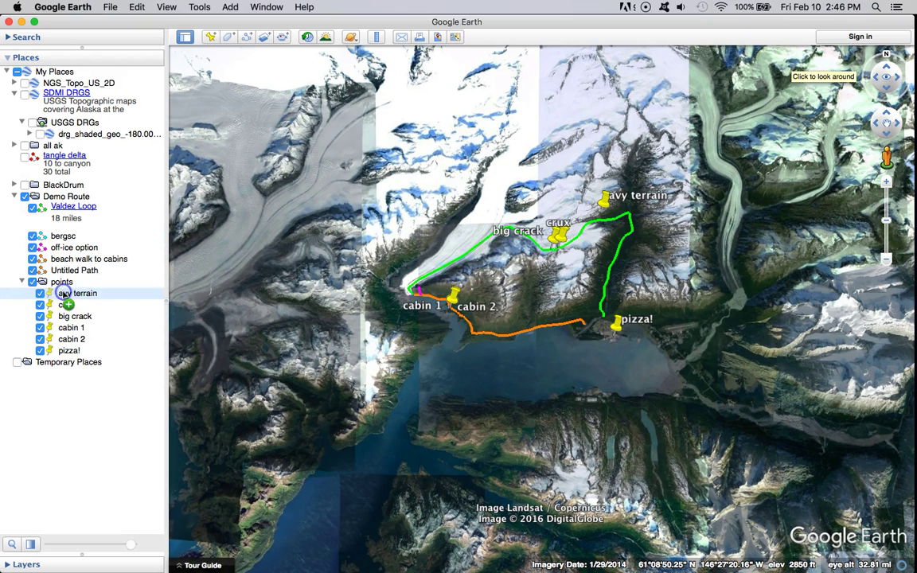
right_click(62, 294)
click(92, 373)
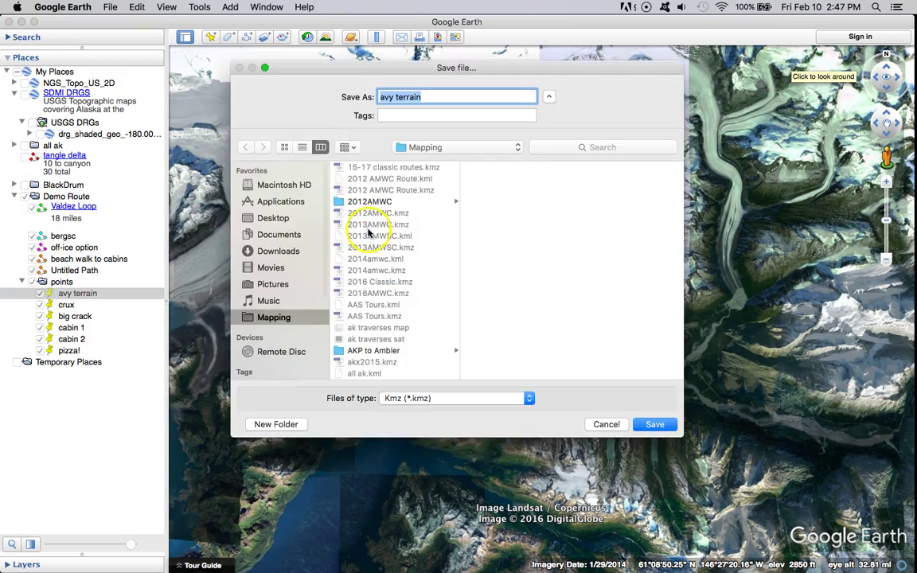
triple_click(393, 97)
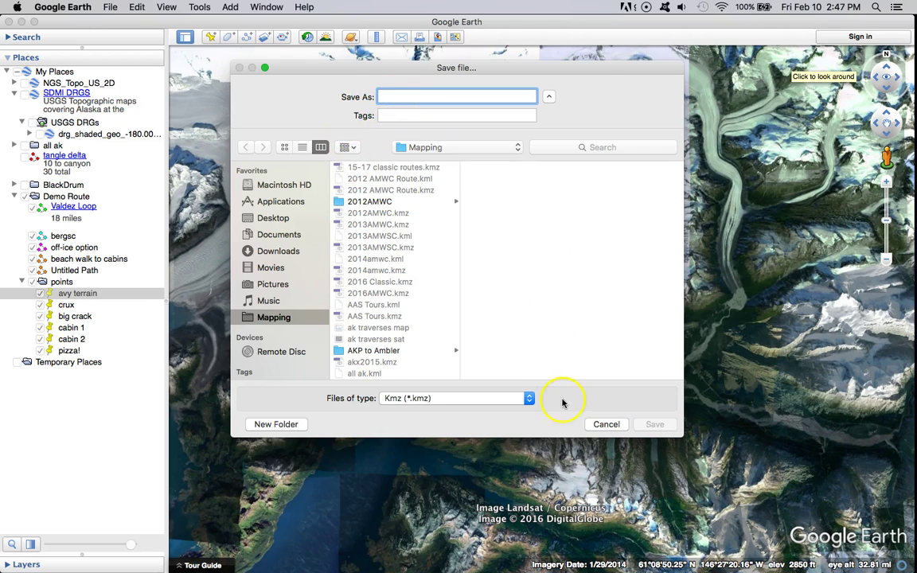
click(604, 424)
Save the points folder to the Mapping folder as a Kmz file named demo points
click(63, 283)
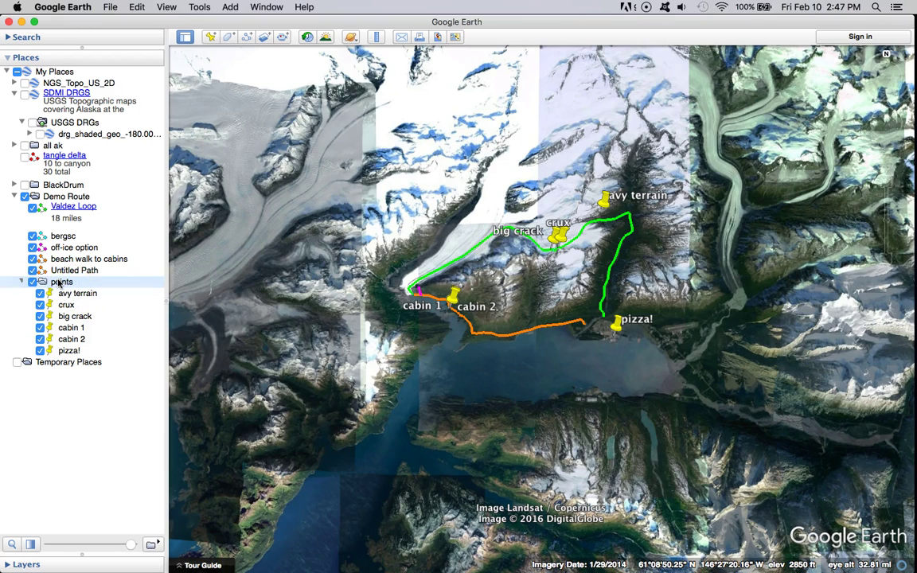
right_click(60, 284)
click(91, 371)
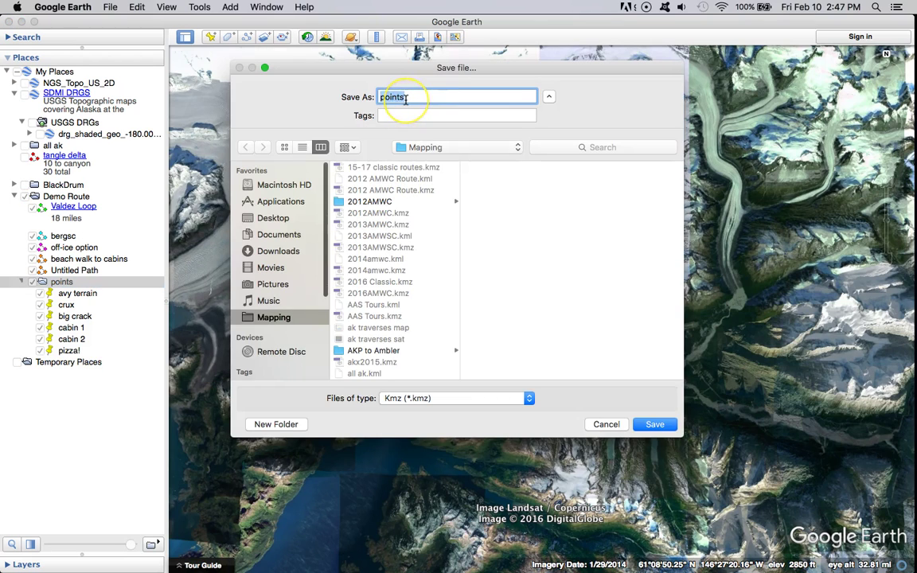
click(406, 97)
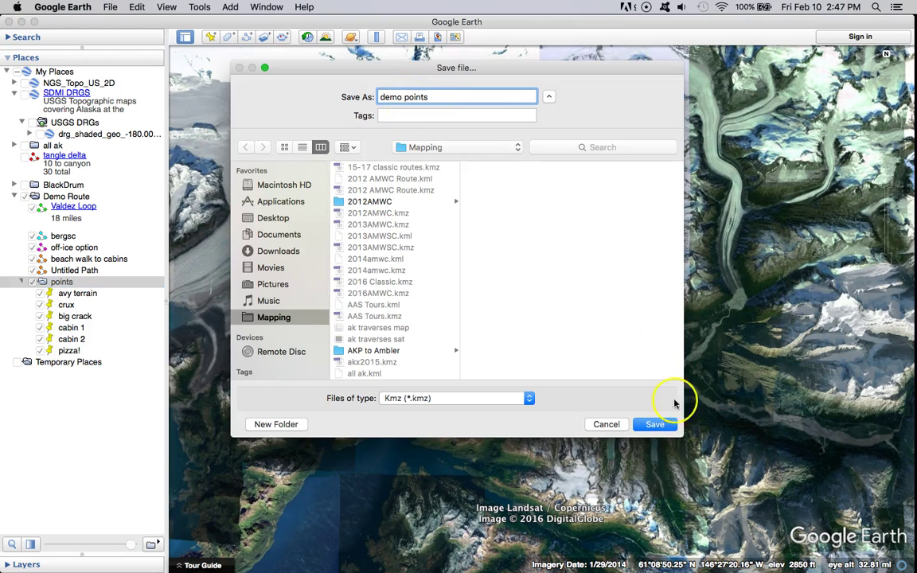
click(654, 426)
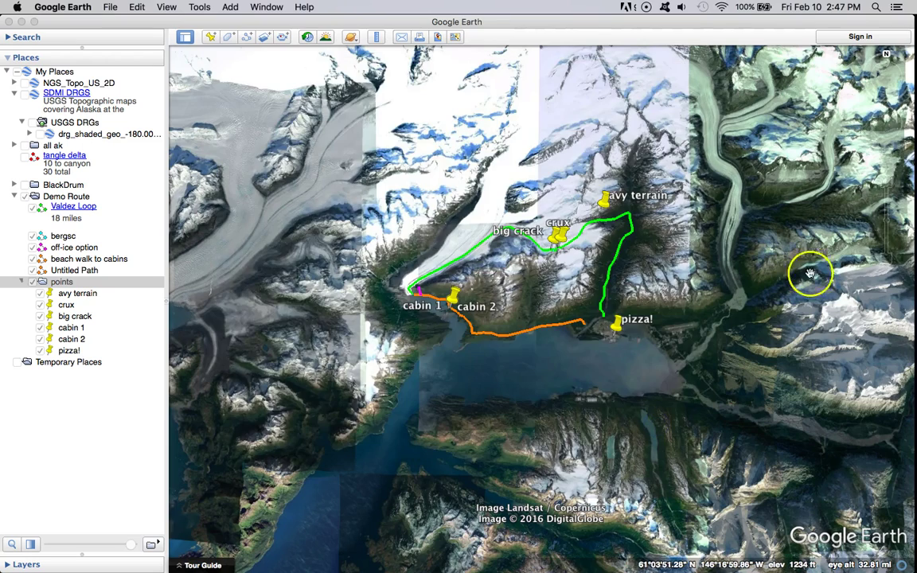
Switch to Chrome, open the Gaia GPS upload page and name the destination folder demo points
mouse_move(909, 112)
click(895, 84)
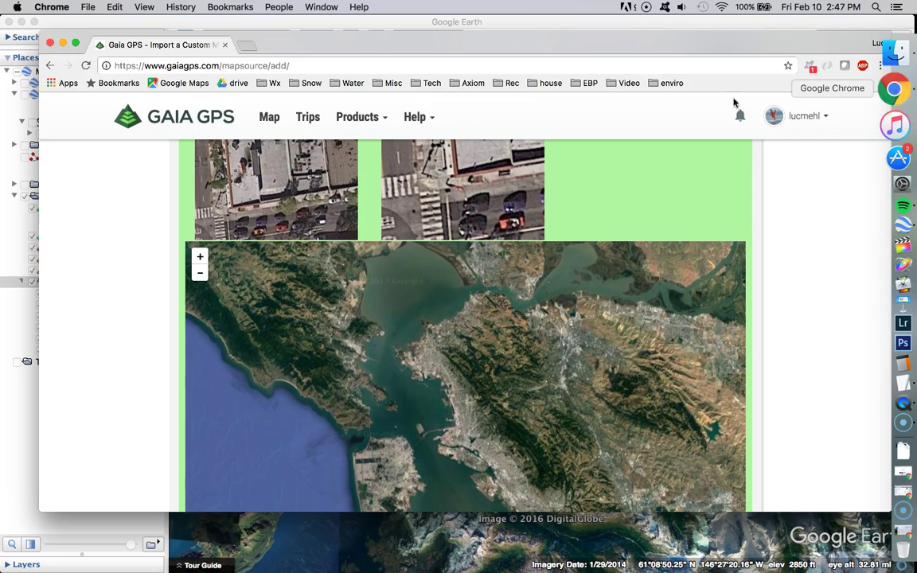
click(795, 114)
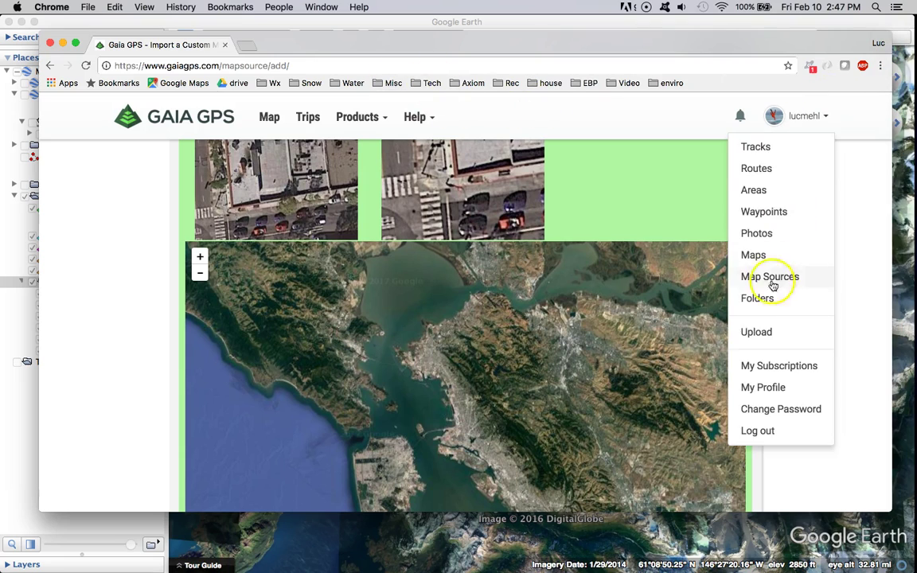
click(761, 330)
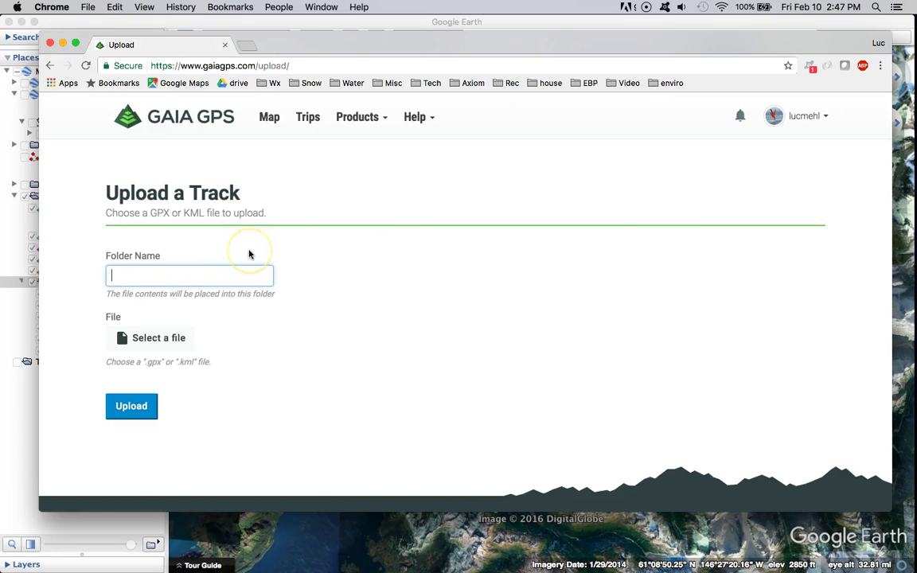
text(demo points)
Choose demo points.kmz from the Mapping folder as the file and upload it
click(161, 338)
scroll(401, 186, down, 5)
scroll(402, 187, down, 5)
click(392, 217)
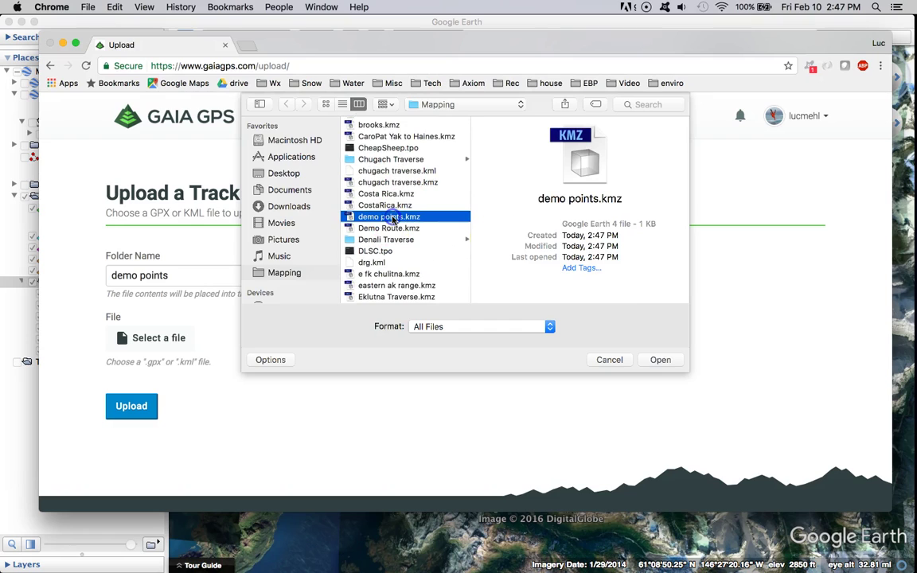
click(654, 360)
click(125, 404)
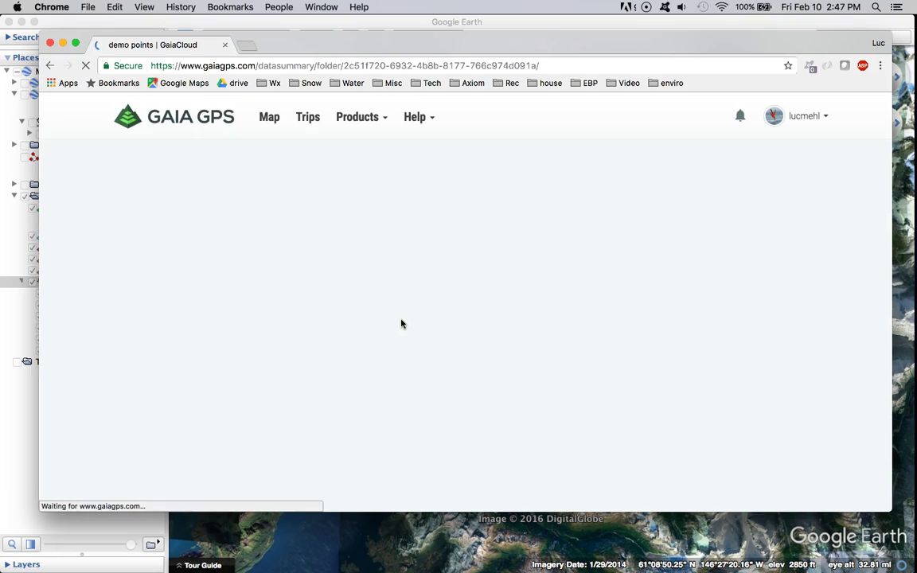
drag(401, 322, 416, 309)
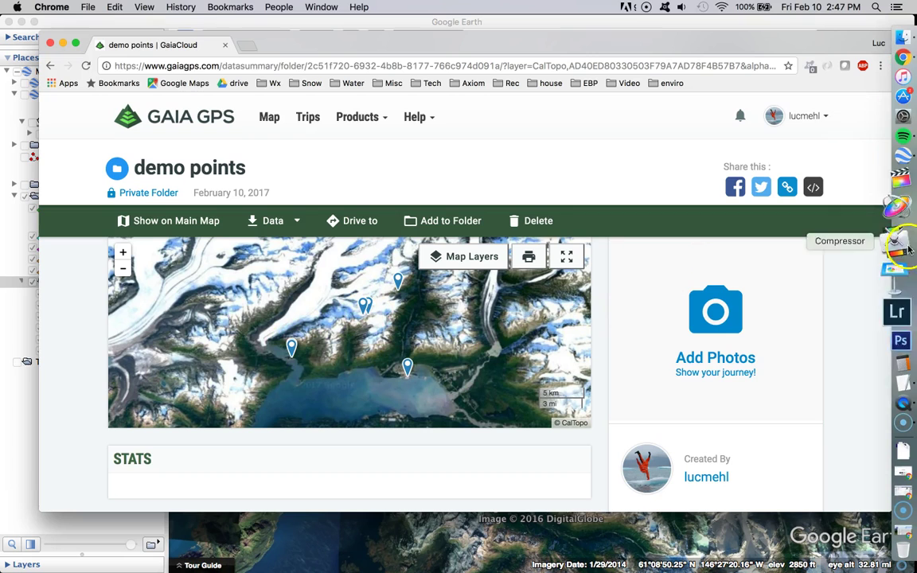
Switch to QuickTime Player and show the Movie Recording window in full screen
click(896, 367)
mouse_move(767, 245)
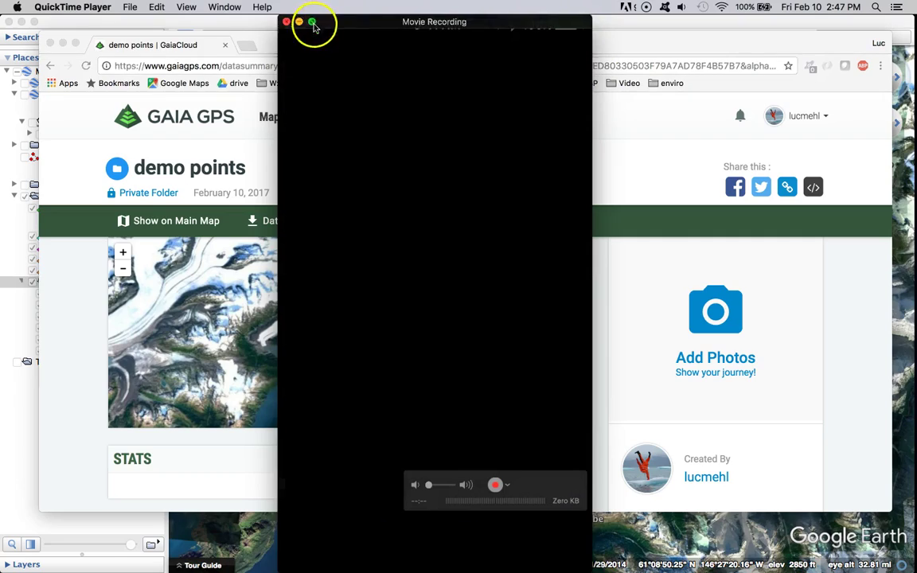
click(316, 26)
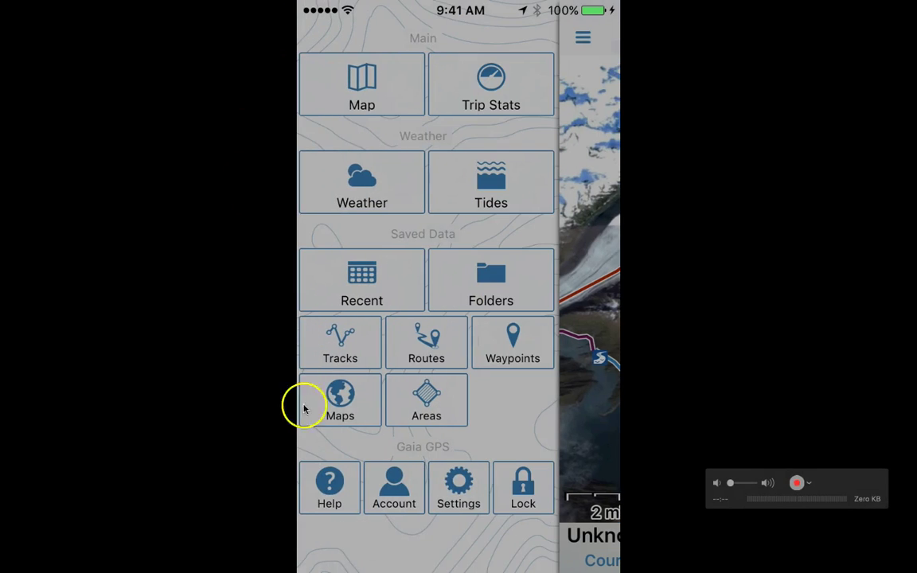
Turn Sync/Backup off and on again in the phone's Gaia GPS account settings
click(394, 483)
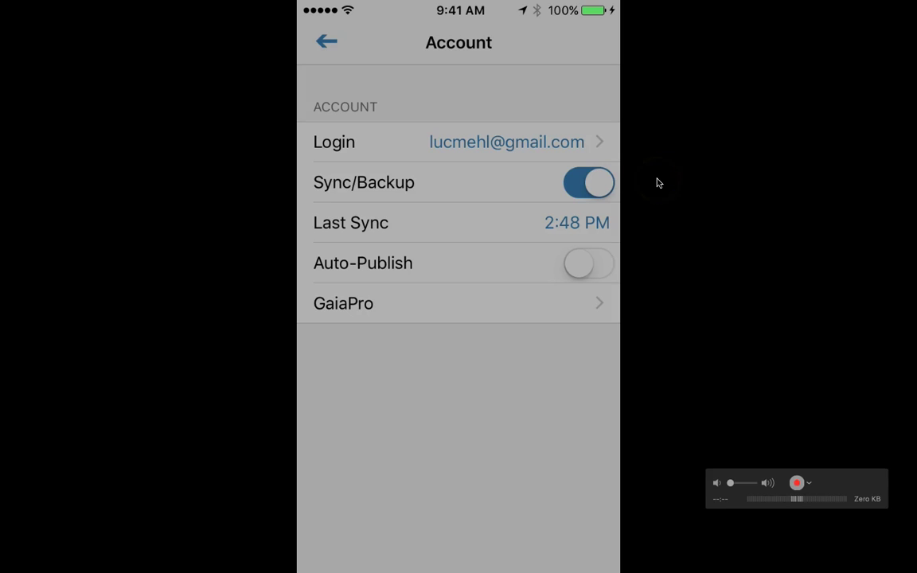
click(589, 182)
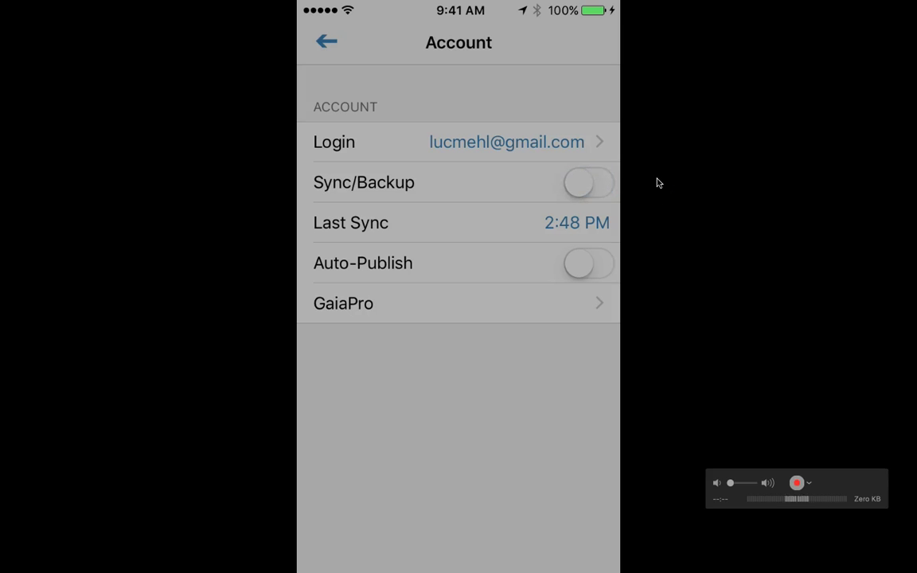
click(589, 182)
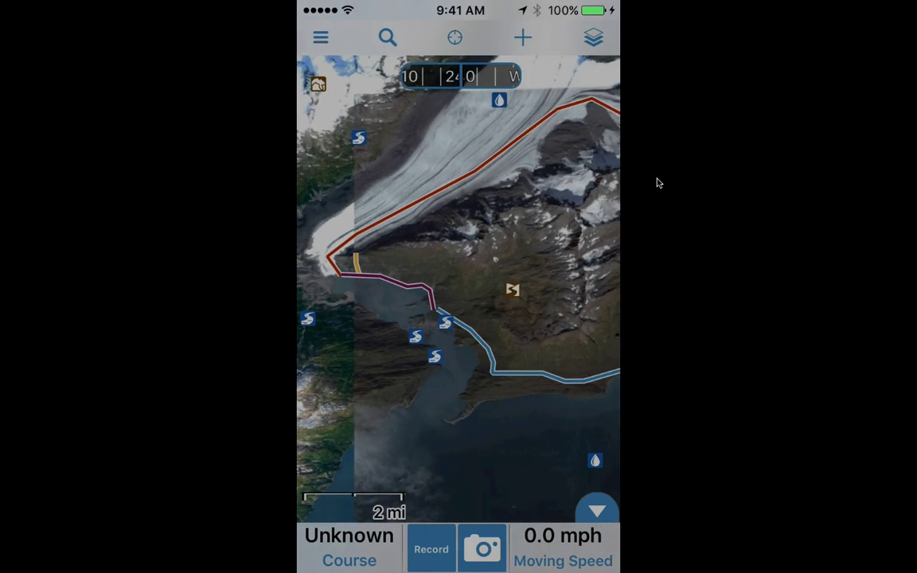
Turn on the demo points folder and view its waypoints along the red track on the map
click(319, 38)
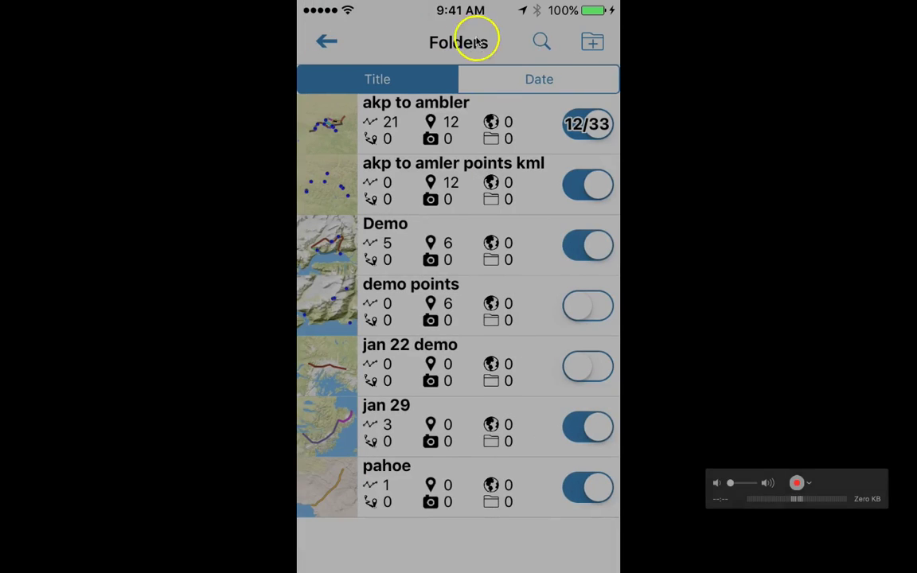
click(588, 307)
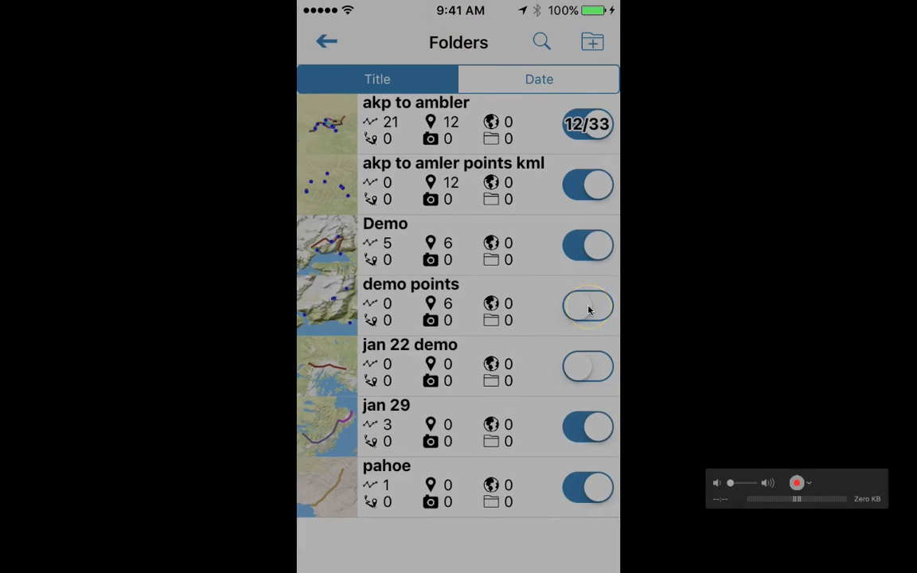
click(589, 310)
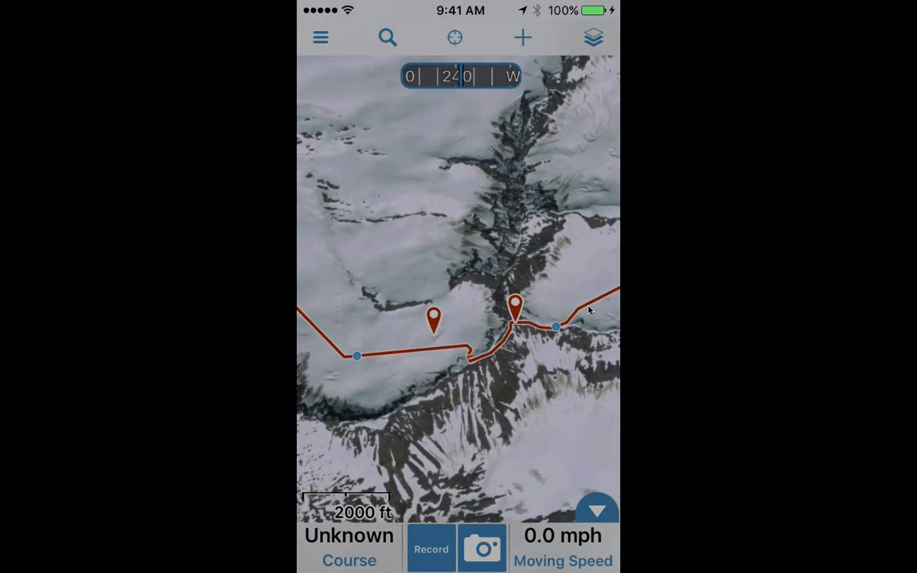
click(515, 307)
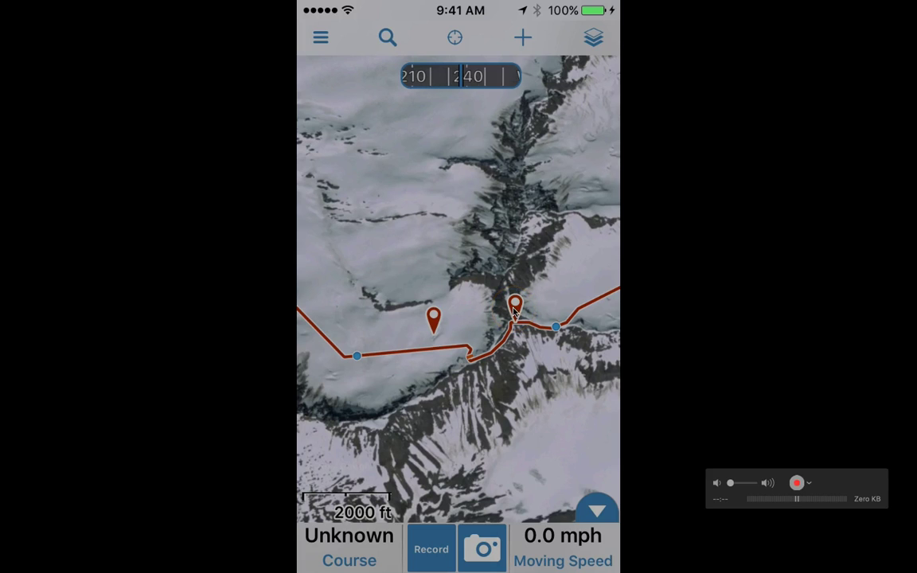
click(514, 311)
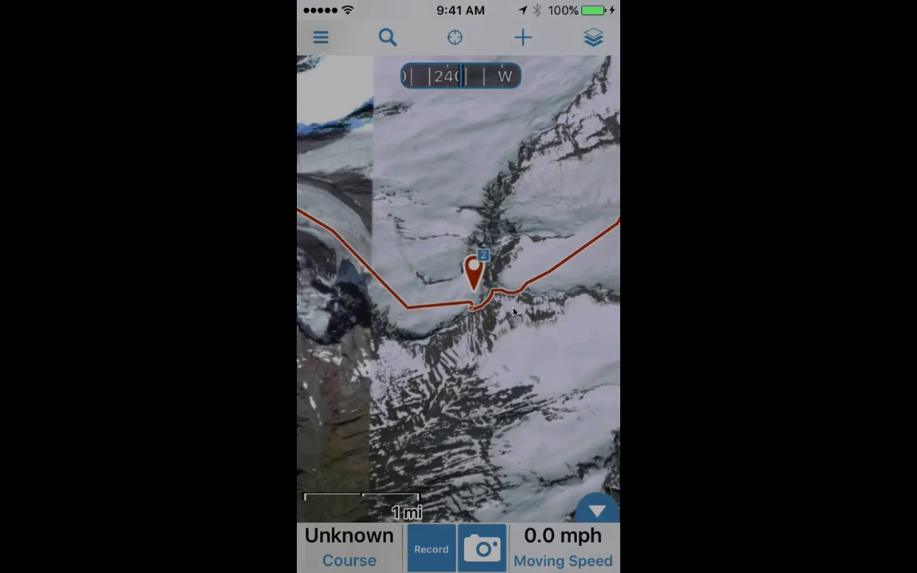
Review the list of saved folders and their visibility switches
click(320, 40)
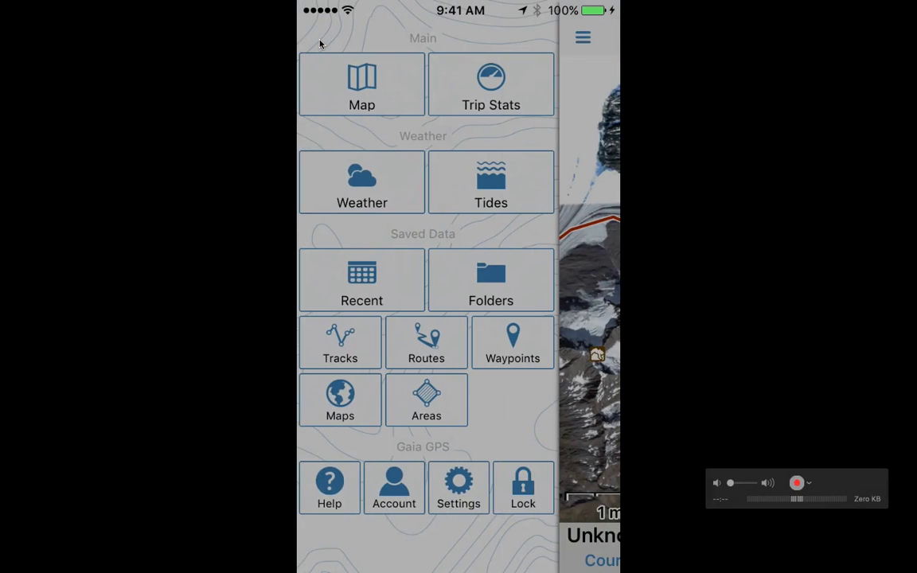
click(489, 287)
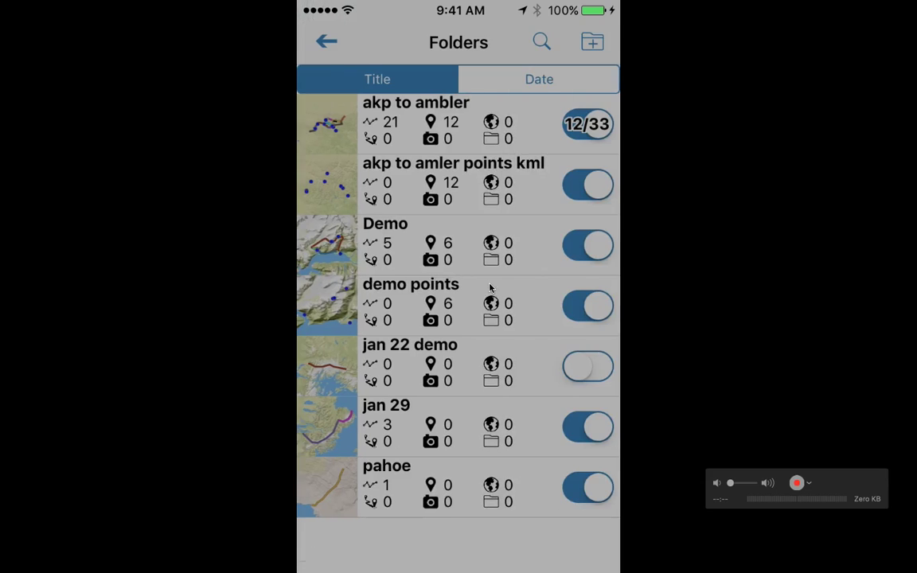
scroll(489, 287, down, 2)
scroll(489, 286, up, 3)
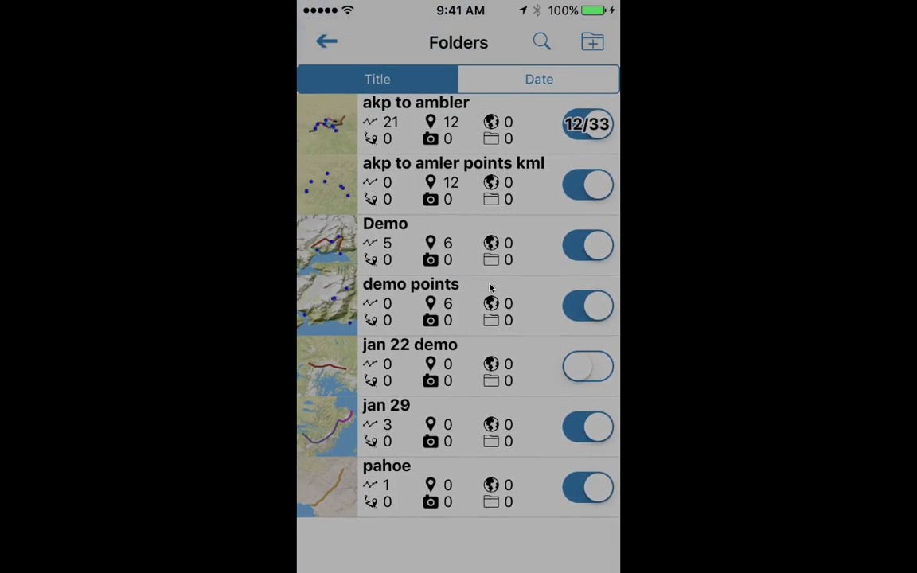
scroll(489, 287, down, 2)
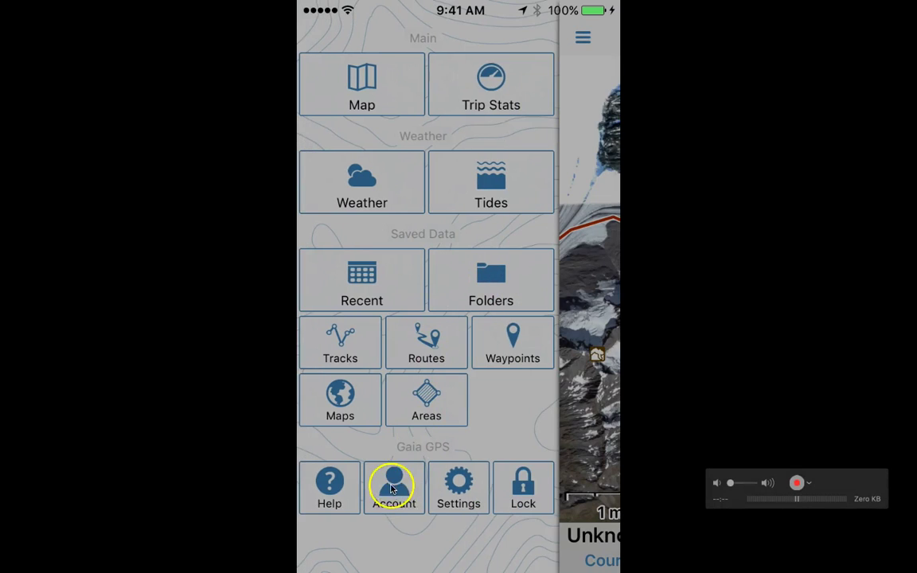
Open the app settings and review the available coordinate types
click(456, 488)
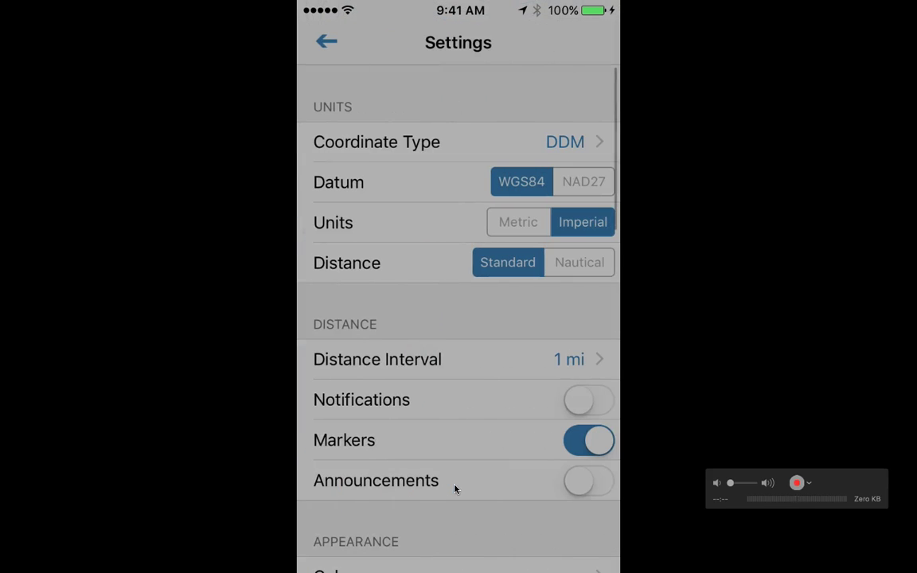
click(443, 141)
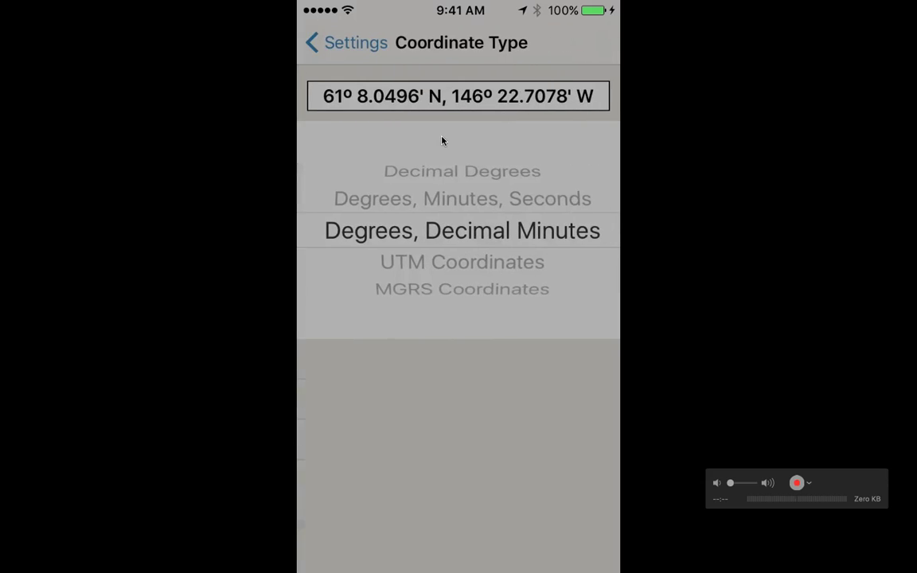
scroll(443, 142, down, 5)
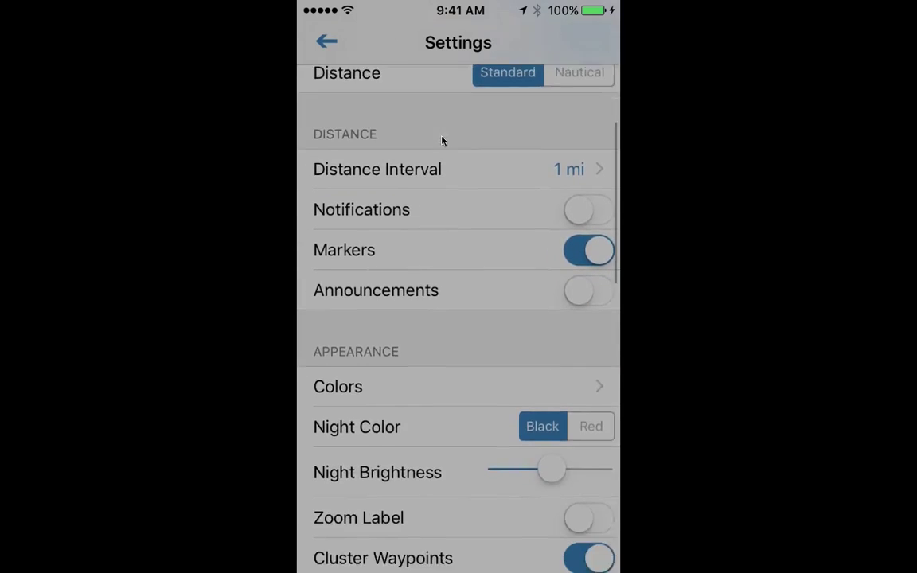
Turn off No GPS Until Activated and Disable Altitude Lookup in the power saving settings
scroll(443, 141, down, 10)
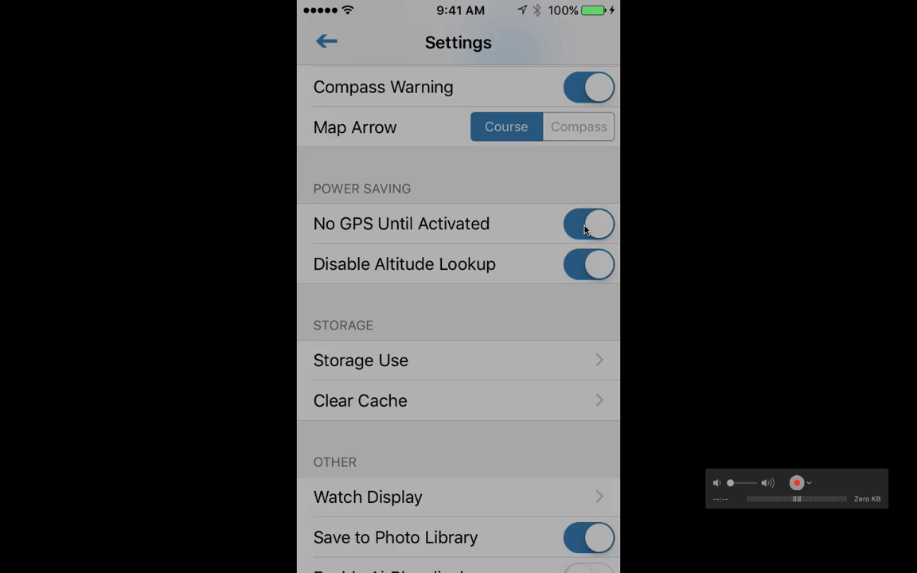
click(585, 230)
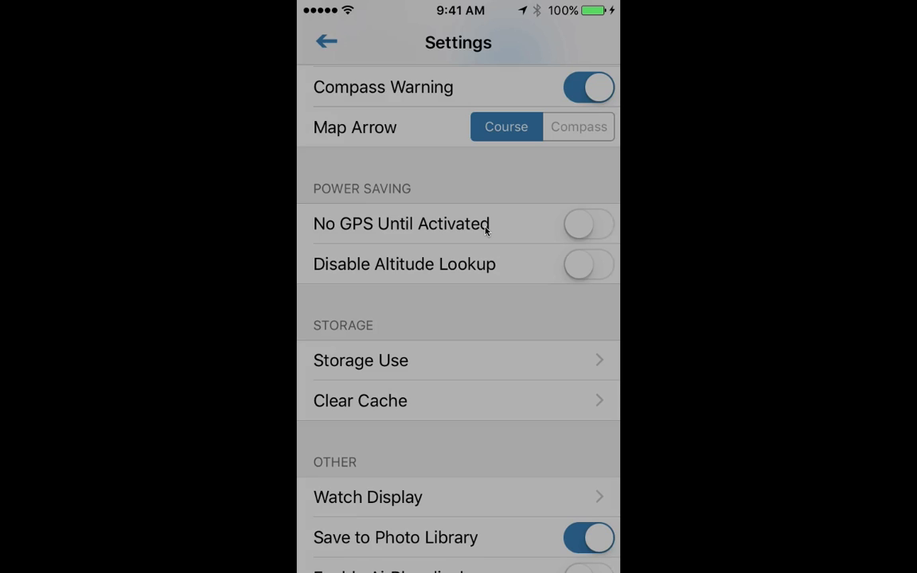
click(505, 231)
mouse_move(584, 272)
mouse_down()
mouse_move(478, 276)
mouse_move(491, 262)
mouse_move(599, 268)
mouse_up()
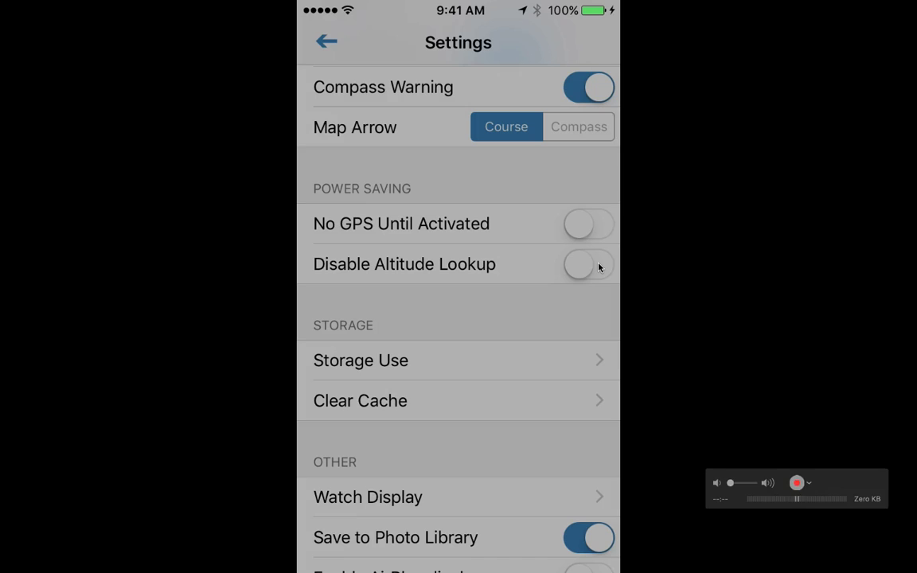
drag(651, 266, 660, 271)
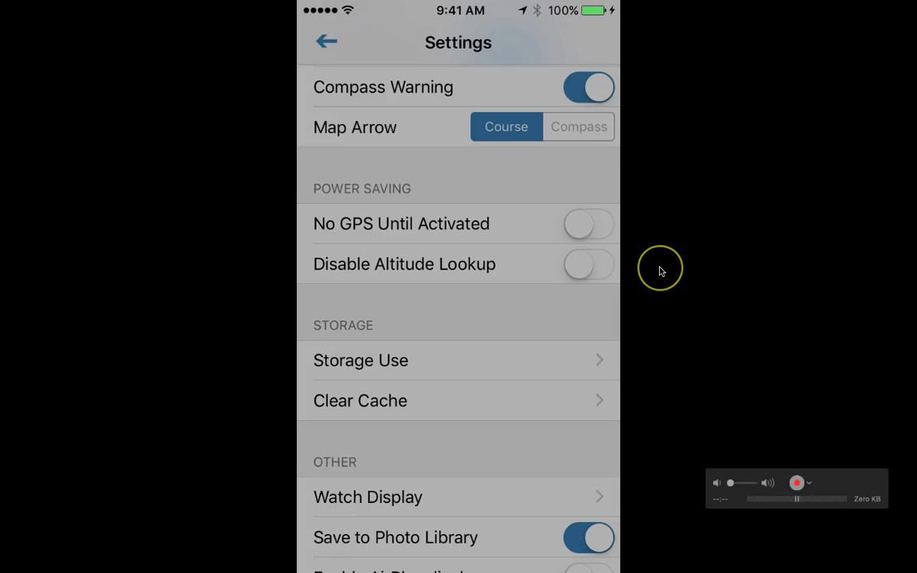
drag(537, 289, 531, 311)
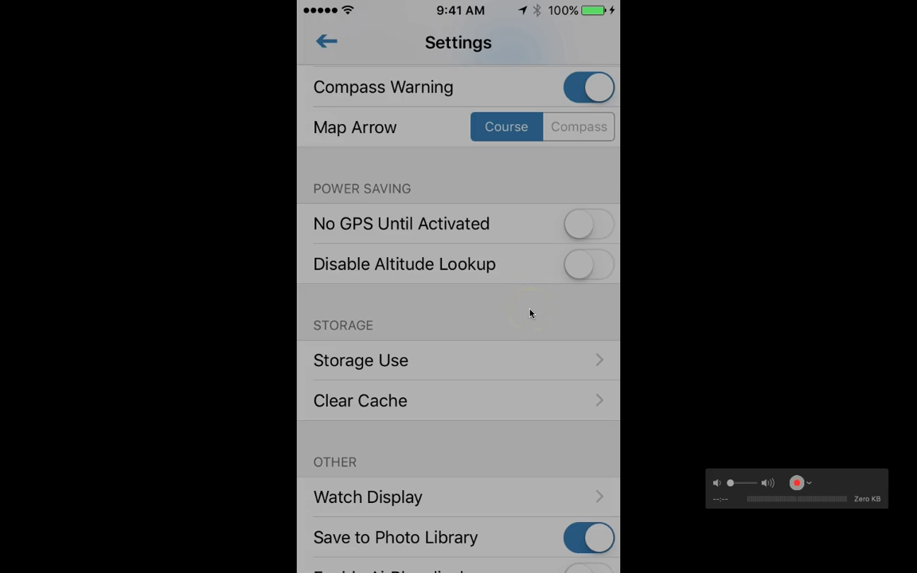
Open the list of saved maps and reveal the delete option for the 1277-tile map
scroll(530, 312, down, 3)
scroll(530, 313, left, 3)
click(465, 402)
drag(466, 402, 485, 423)
drag(506, 312, 346, 404)
click(346, 404)
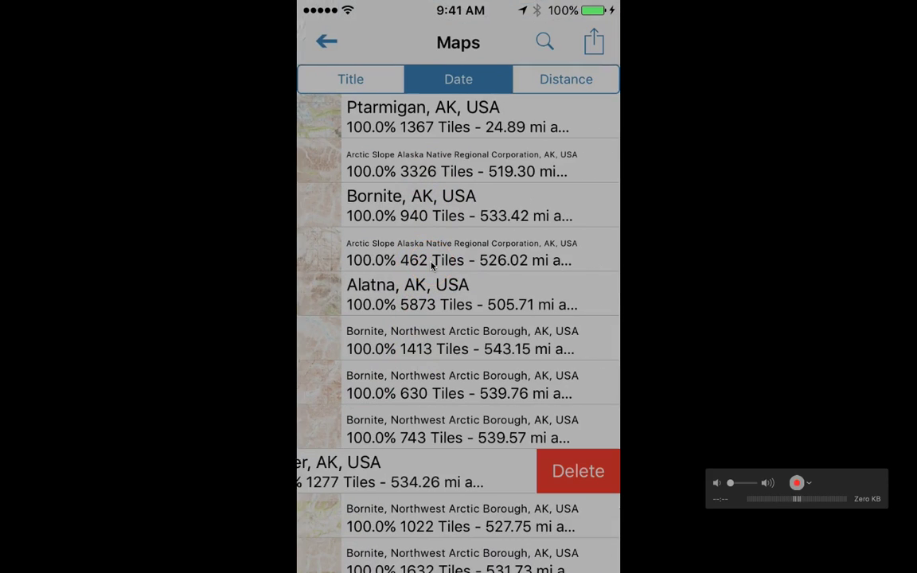
Look through the saved maps list and return to the map view
scroll(431, 266, down, 10)
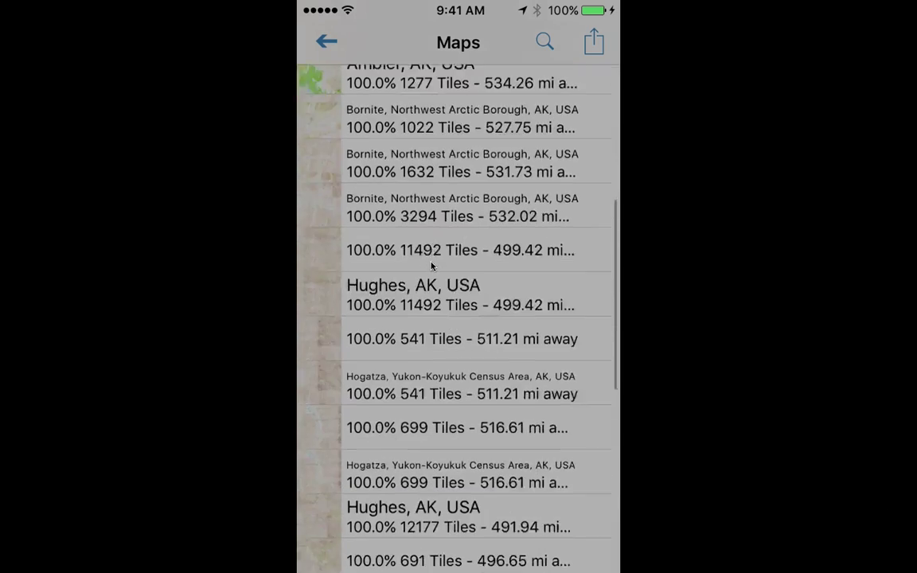
scroll(431, 266, up, 10)
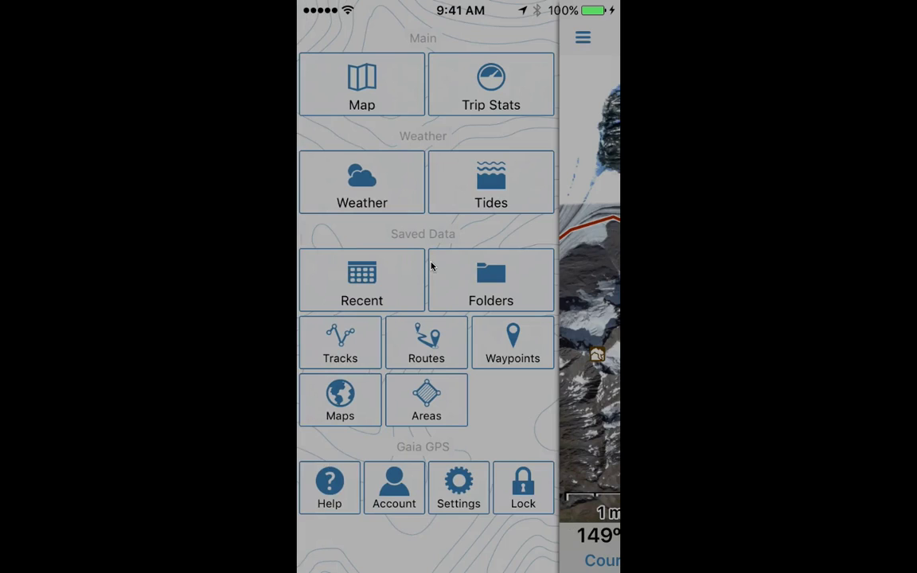
drag(352, 21, 383, 41)
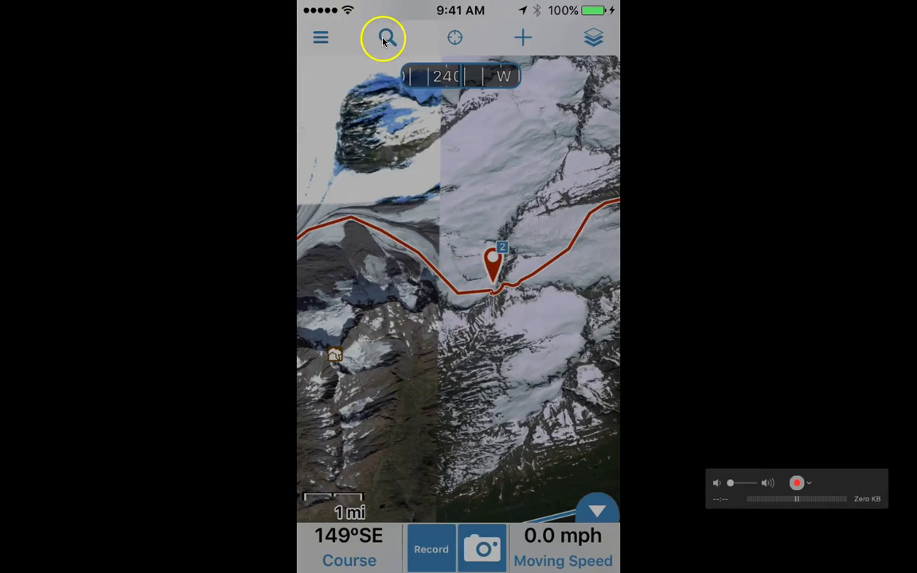
Center the map on the current location and try the rotating map orientation before returning to the fixed view
click(455, 39)
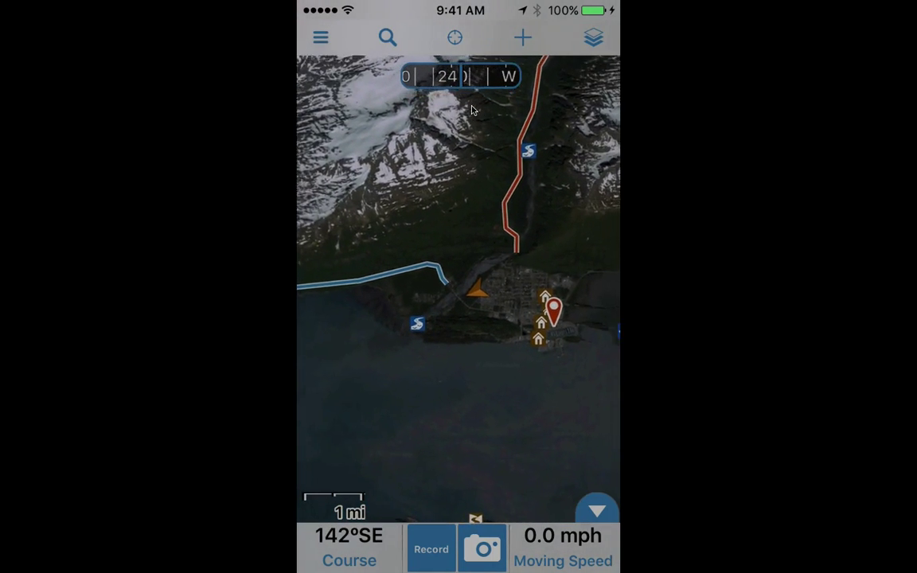
click(455, 38)
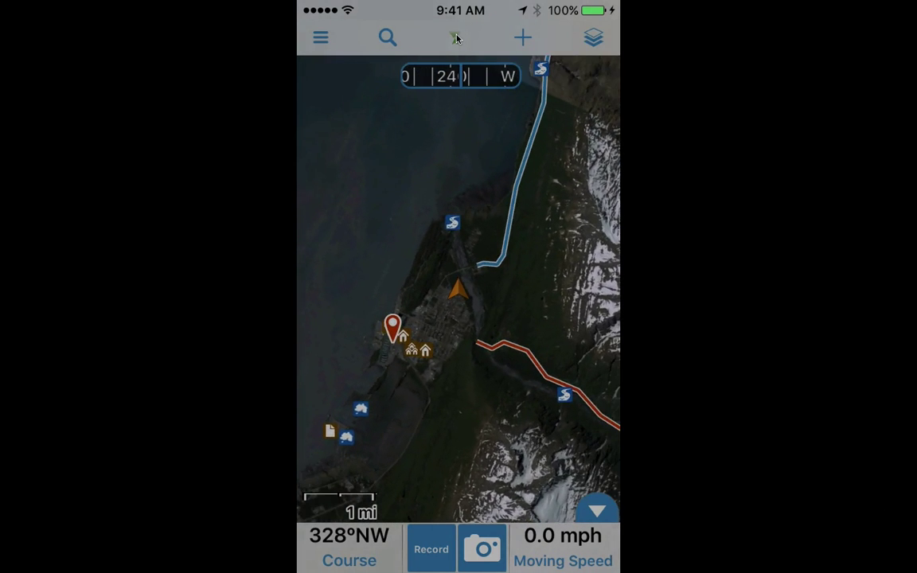
click(456, 38)
mouse_move(474, 268)
mouse_down()
mouse_move(462, 265)
mouse_move(458, 225)
mouse_move(470, 219)
mouse_move(454, 225)
mouse_move(456, 254)
mouse_move(458, 210)
mouse_move(458, 272)
mouse_up()
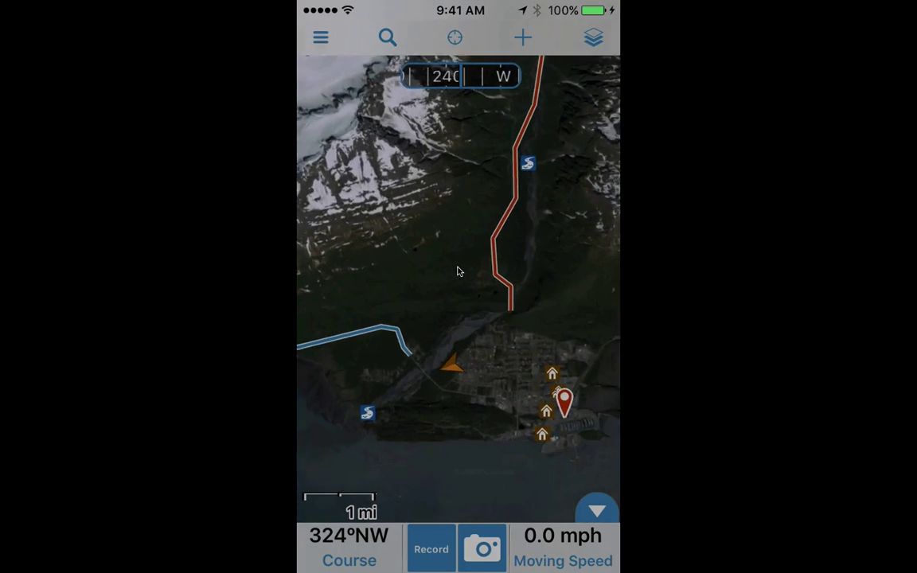
Try creating a waypoint, clearing the decimals of its latitude minutes, and cancel it
click(459, 273)
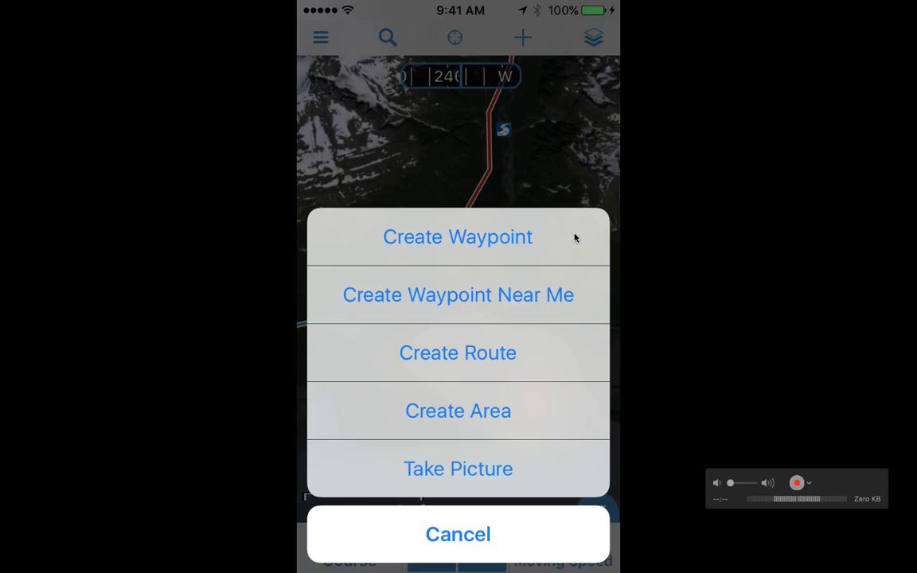
click(574, 237)
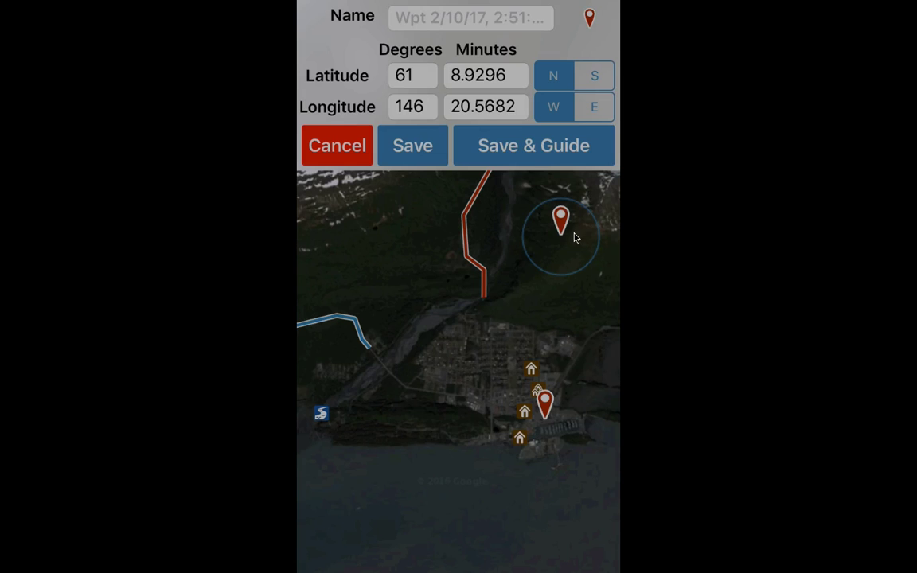
click(475, 74)
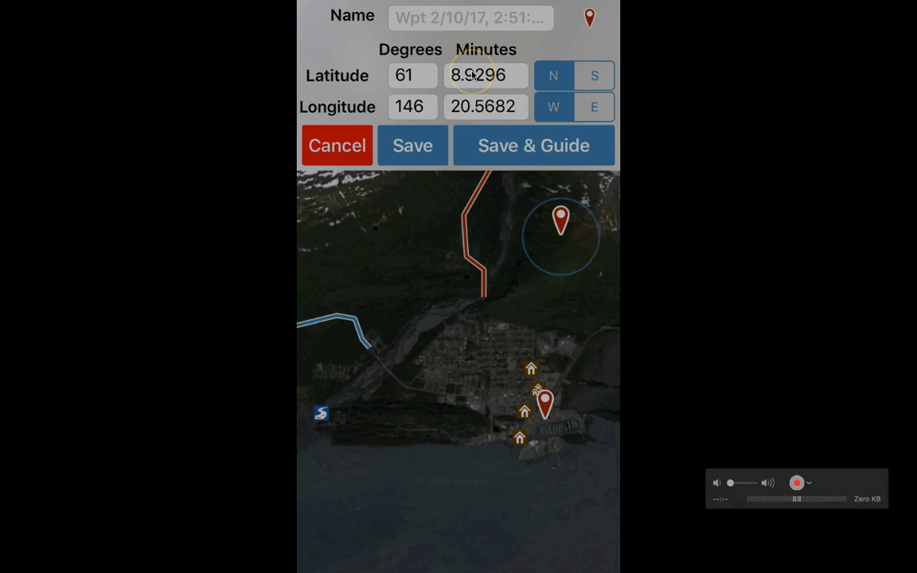
click(472, 74)
key(BackSpace)
key(BackSpace)
key(BackSpace)
key(BackSpace)
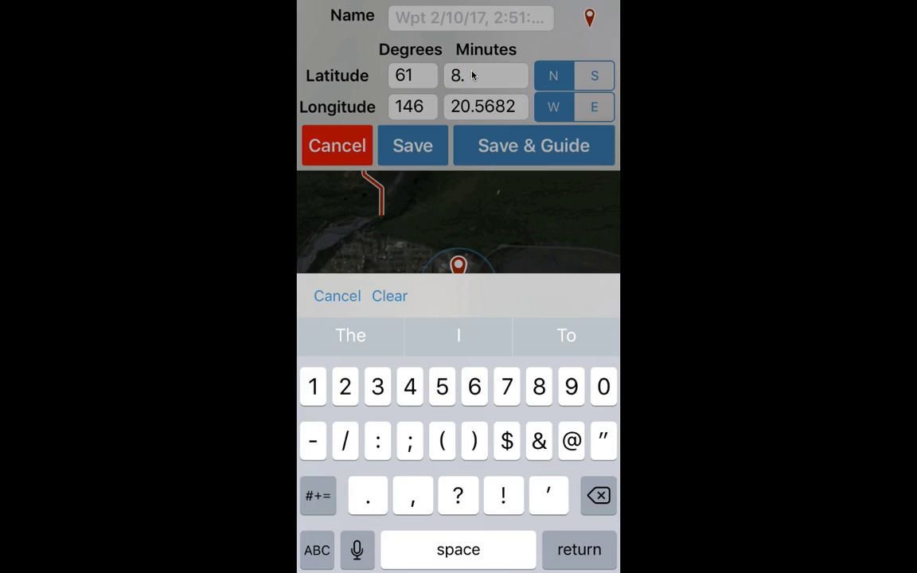
key(Escape)
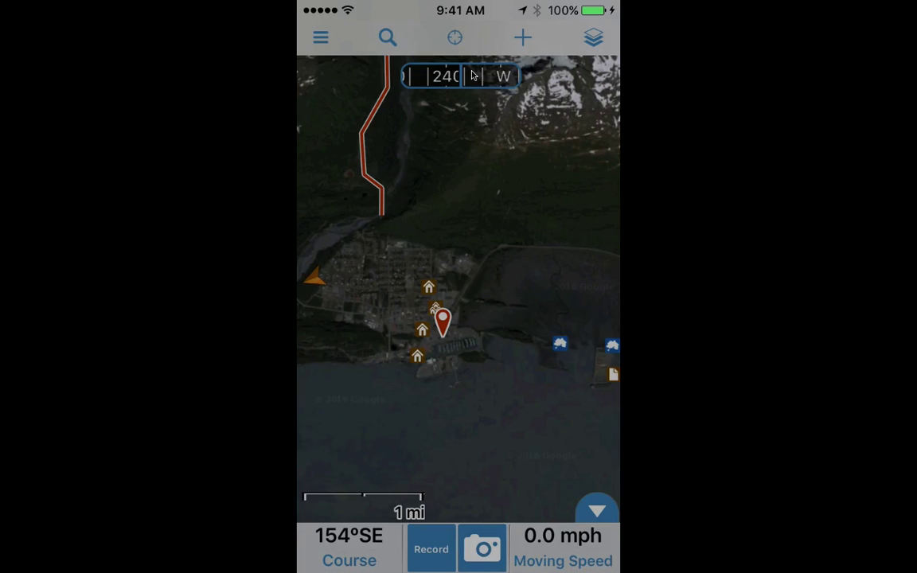
Try the Create Route tool by moving its point marker over the map near the demo route, and cancel the route
click(521, 40)
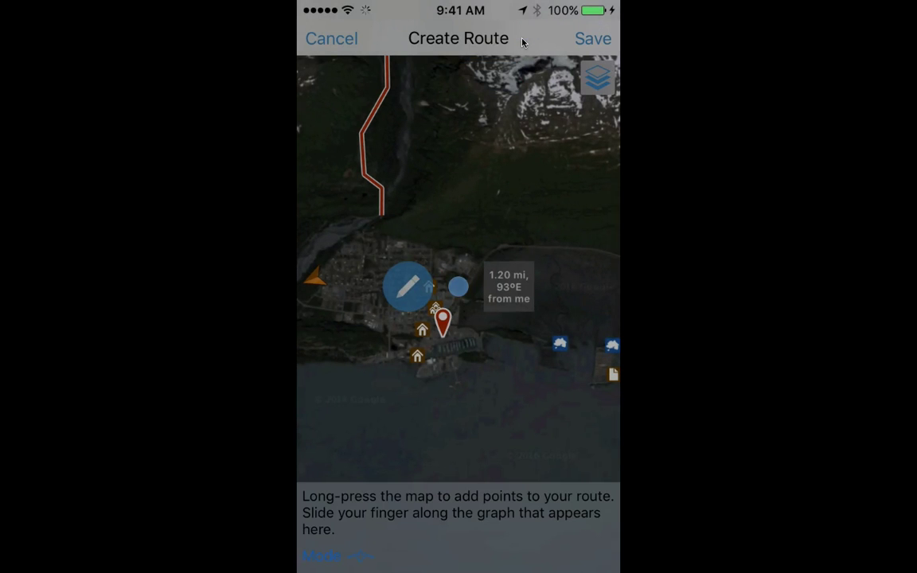
drag(519, 66, 456, 265)
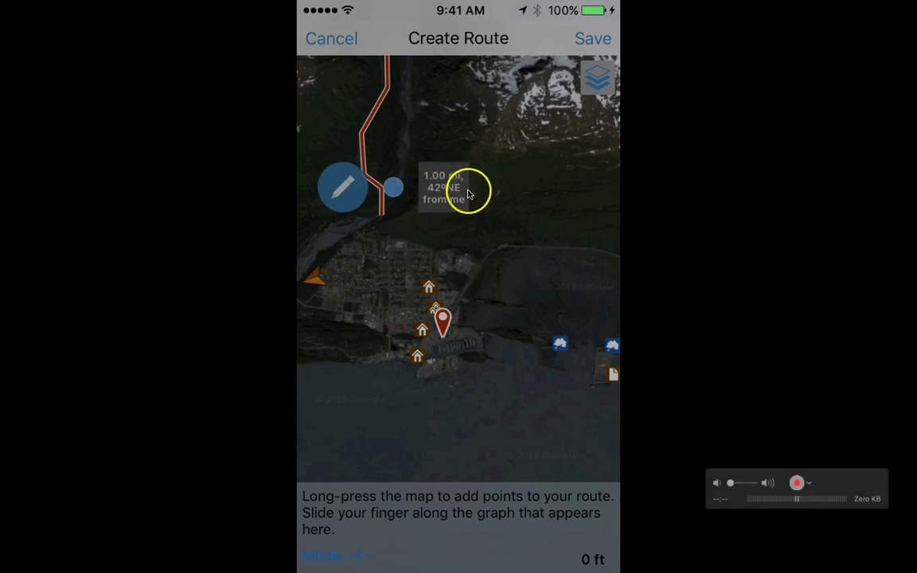
scroll(533, 193, left, 5)
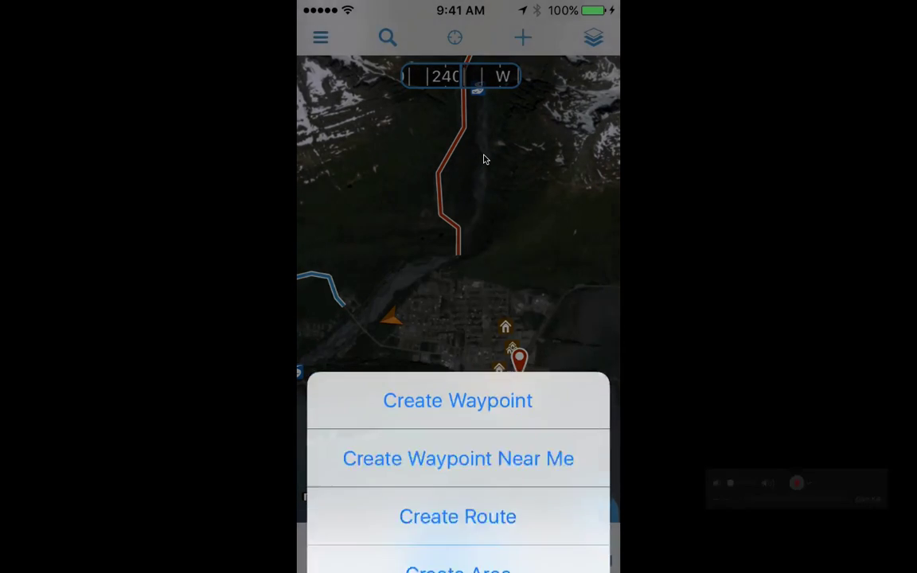
mouse_move(512, 292)
mouse_down()
mouse_move(517, 266)
mouse_move(516, 274)
mouse_up()
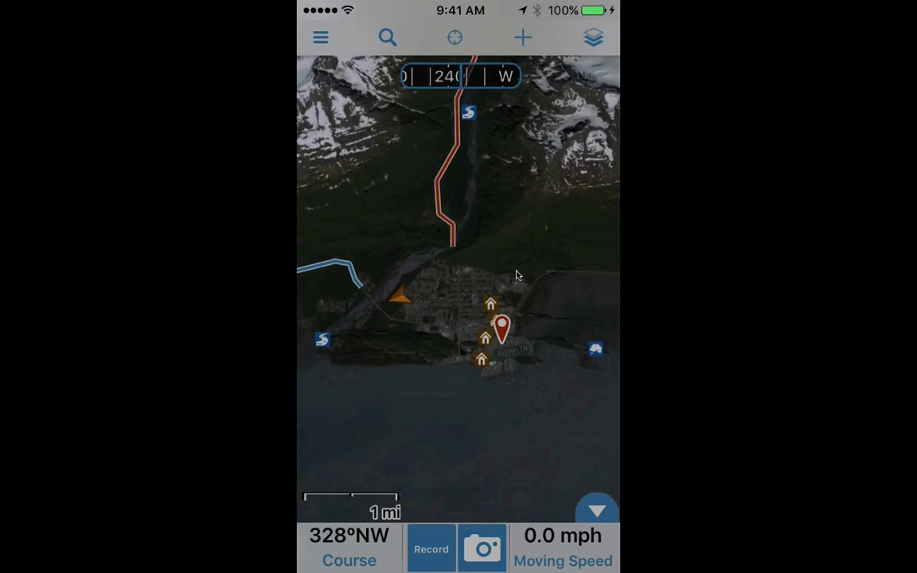
click(511, 246)
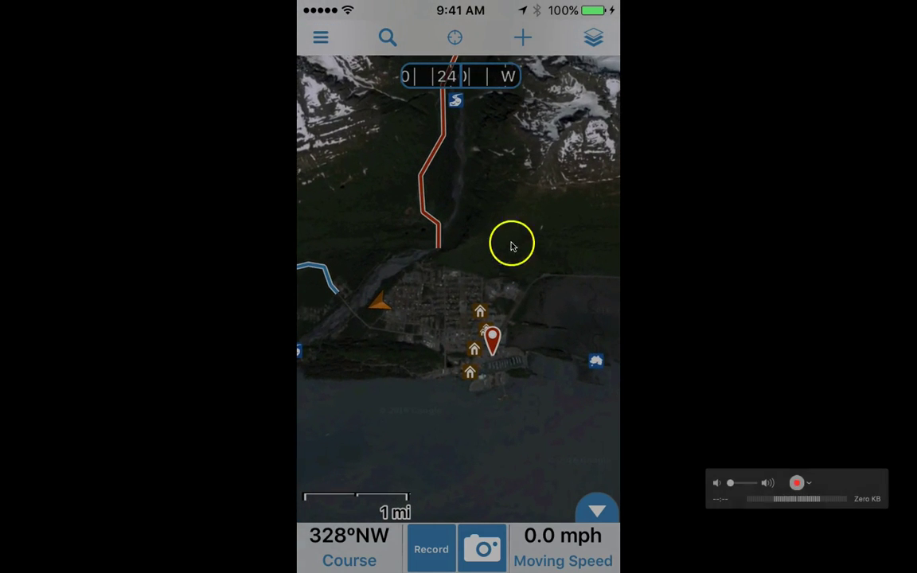
click(503, 200)
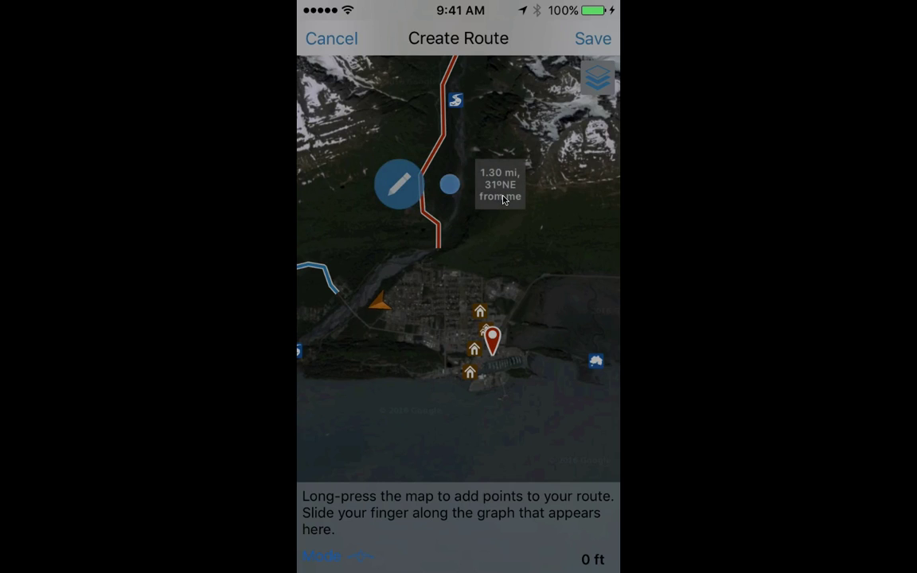
click(350, 48)
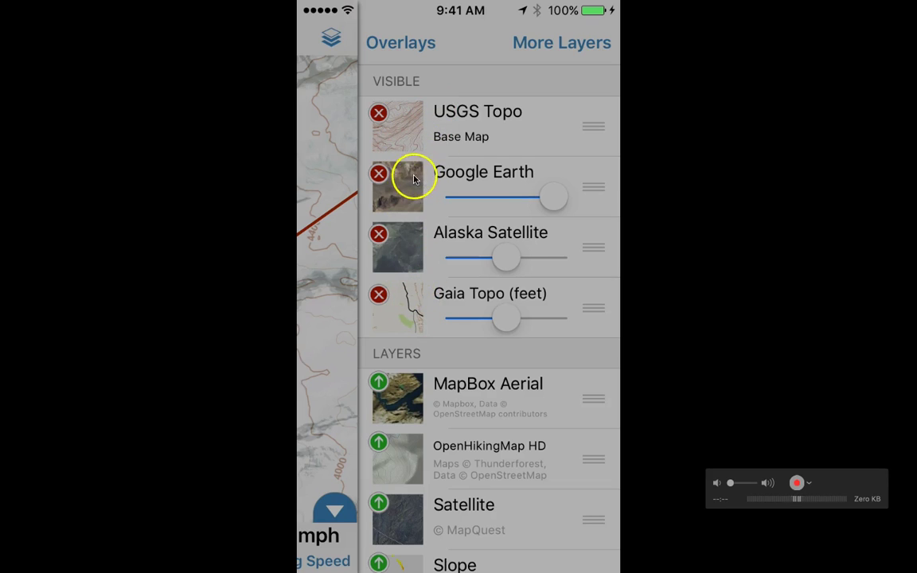
Remove Alaska Satellite and Gaia Topo (feet) from the visible layers and browse the categories of additional map layers
click(379, 234)
click(379, 235)
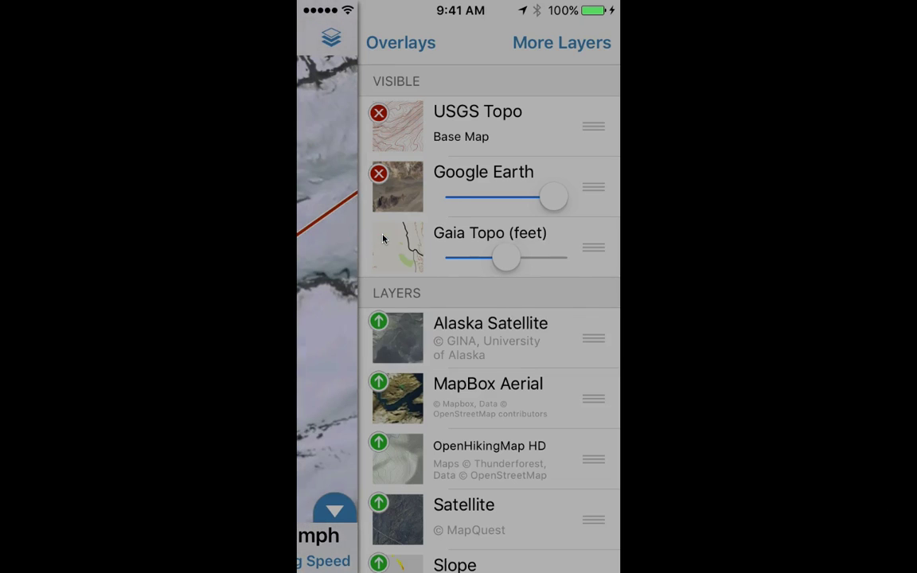
click(545, 50)
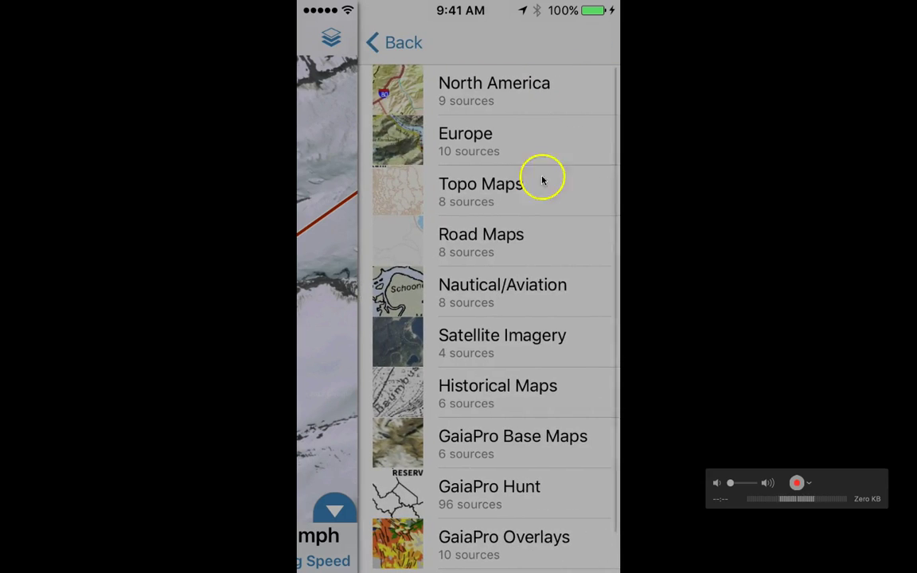
scroll(510, 135, down, 5)
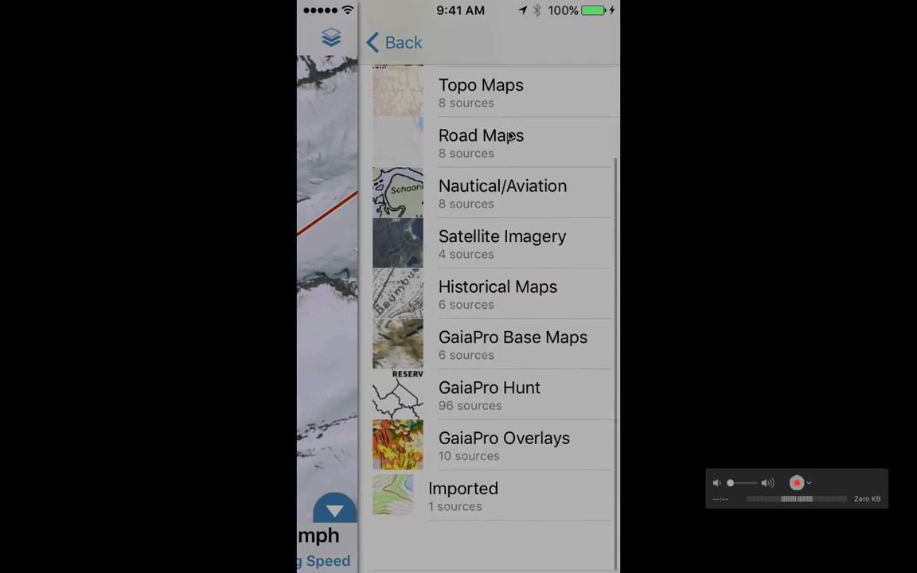
drag(459, 548, 482, 561)
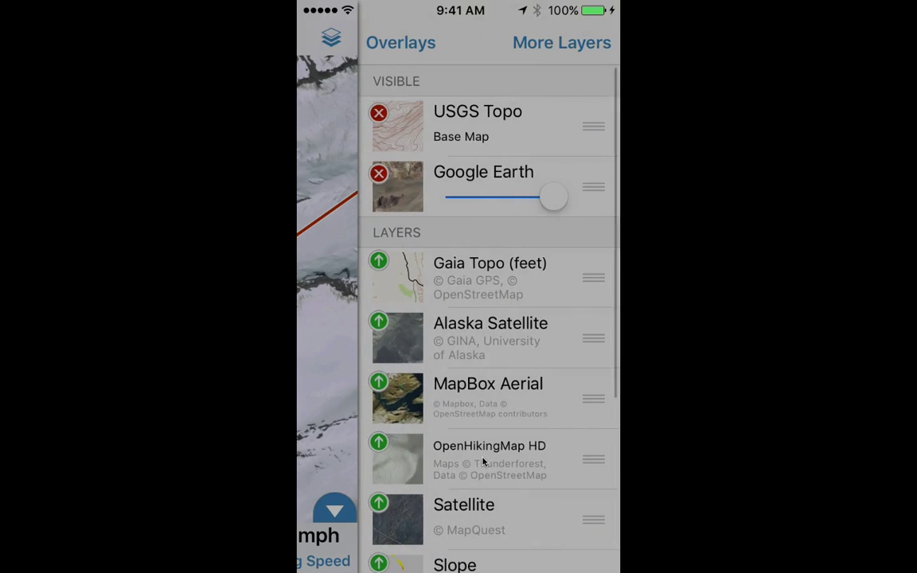
Open the map download selection around the route at max zoom 16 and check its tile count and size
scroll(483, 460, down, 3)
scroll(483, 461, down, 5)
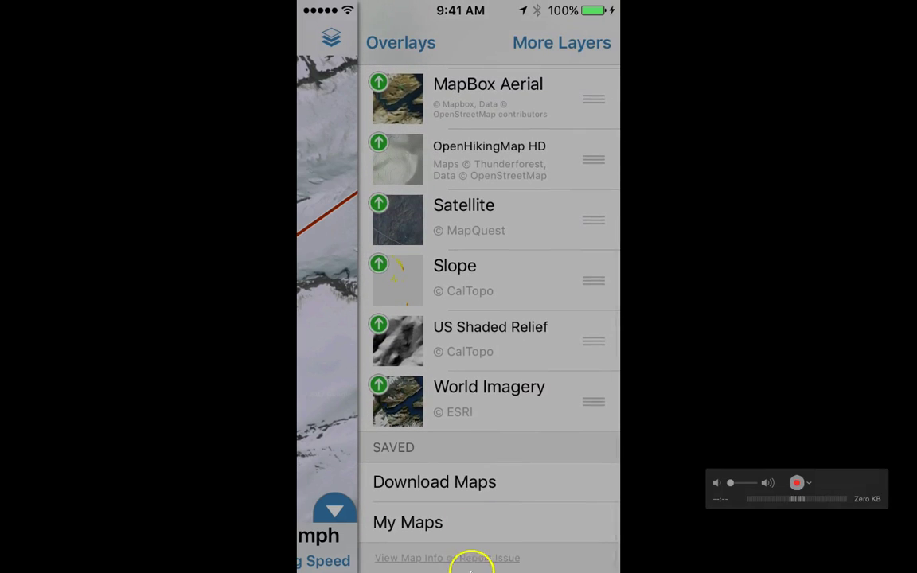
click(472, 484)
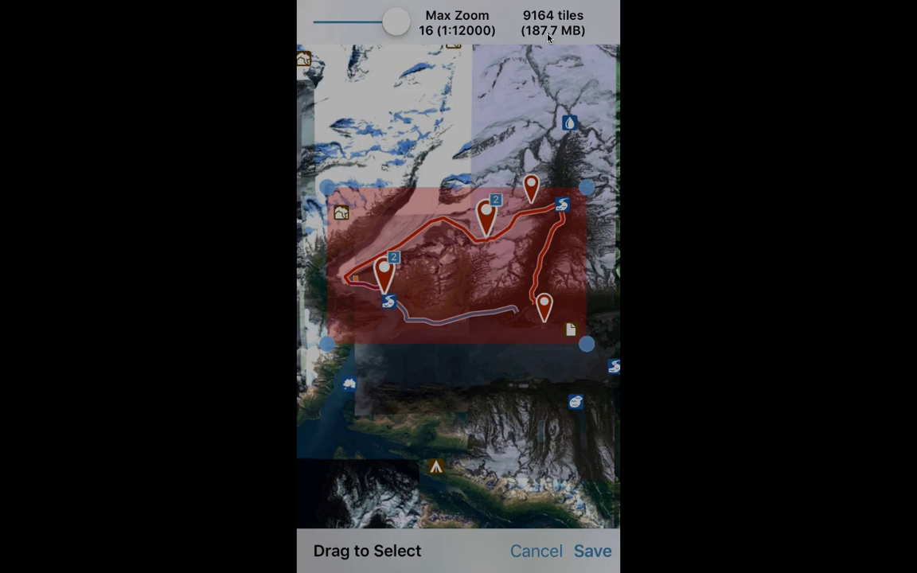
drag(665, 12, 549, 32)
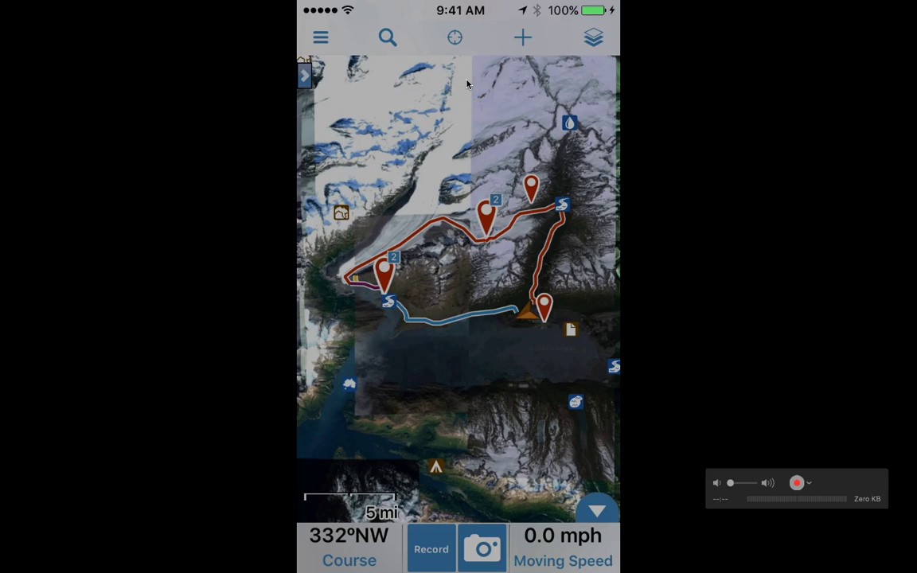
Show the compass on the map and view the selectable statistics for the status bar fields
click(598, 503)
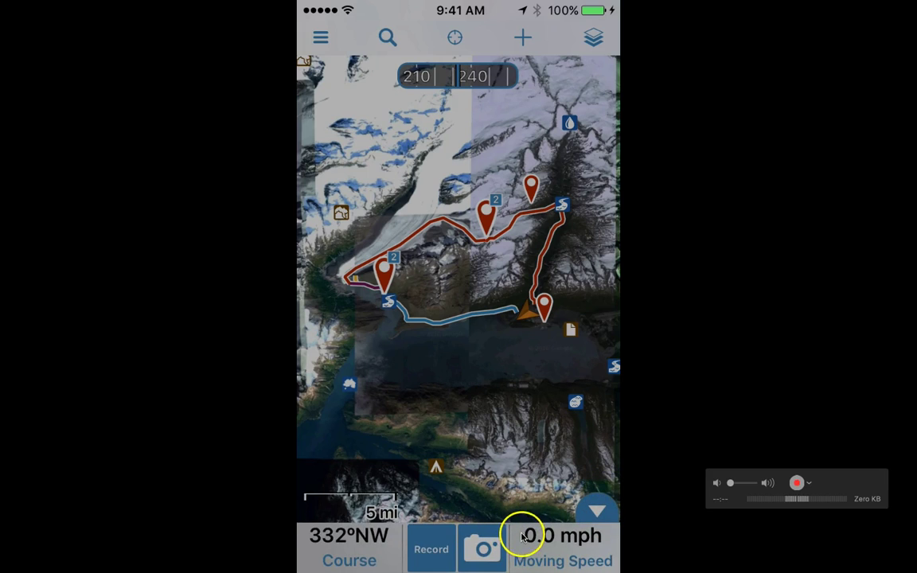
click(522, 540)
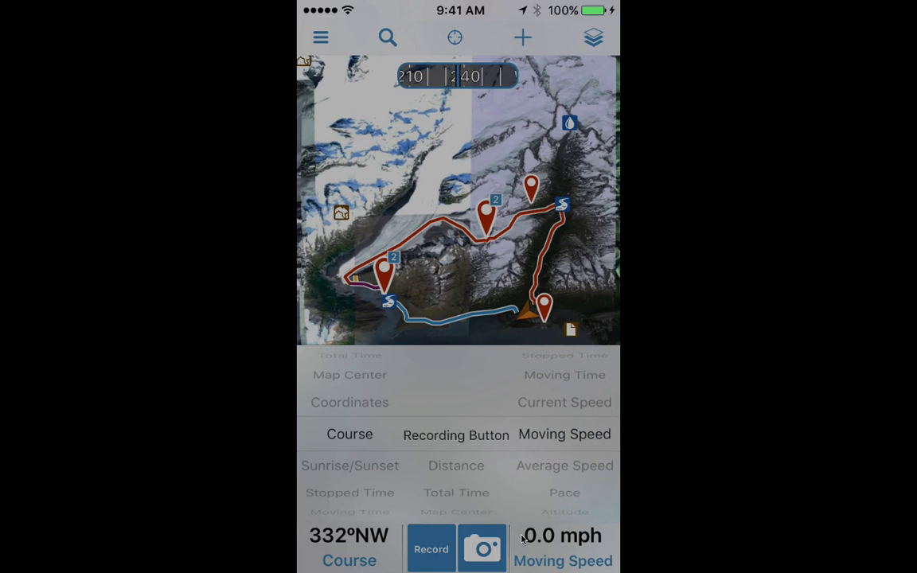
click(521, 539)
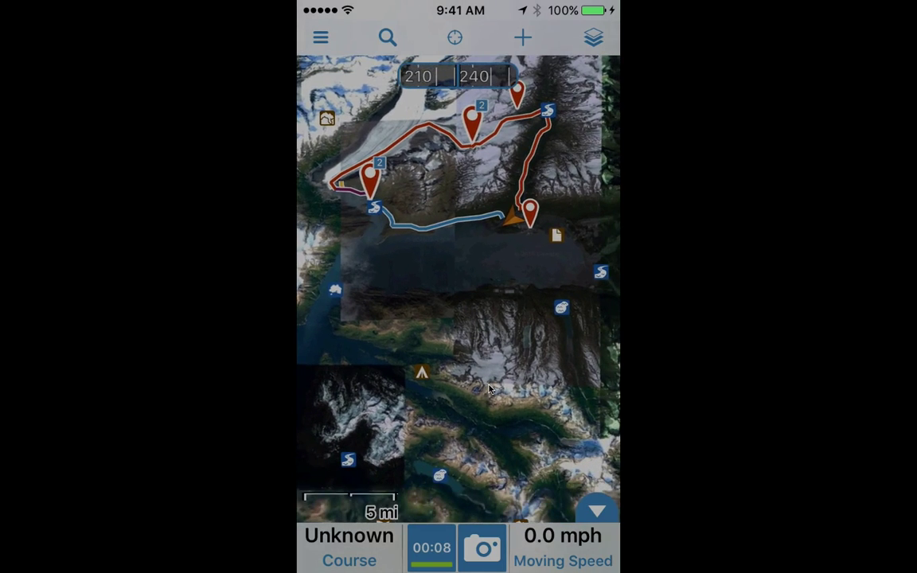
Stop the running track recording and delete its track
click(431, 547)
click(458, 466)
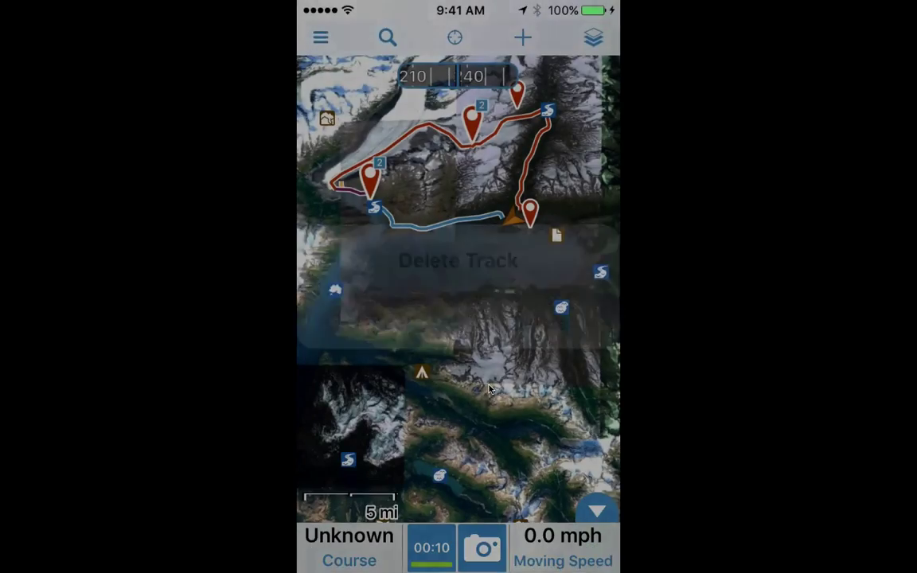
click(526, 317)
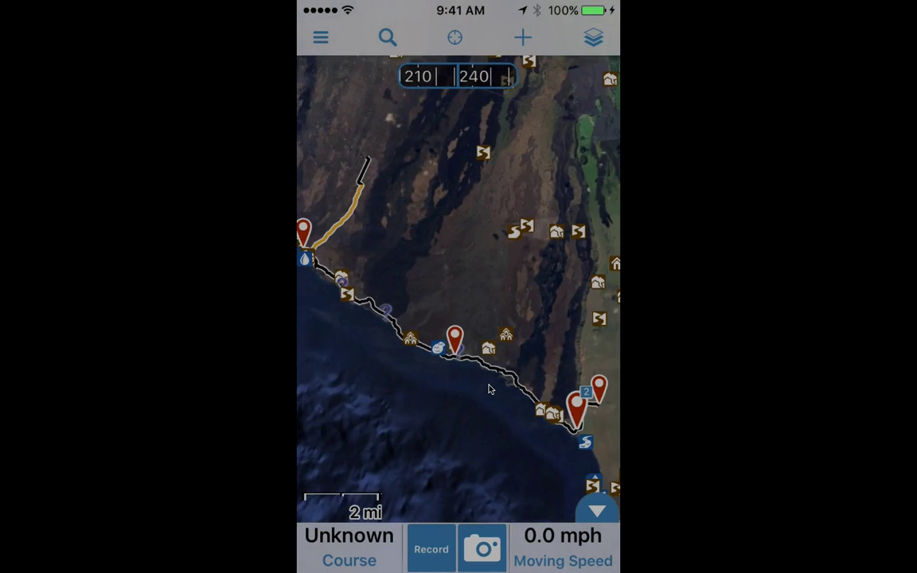
Open the details of the 1/8/17 coastal track and review its speed and altitude profiles and statistics
click(489, 388)
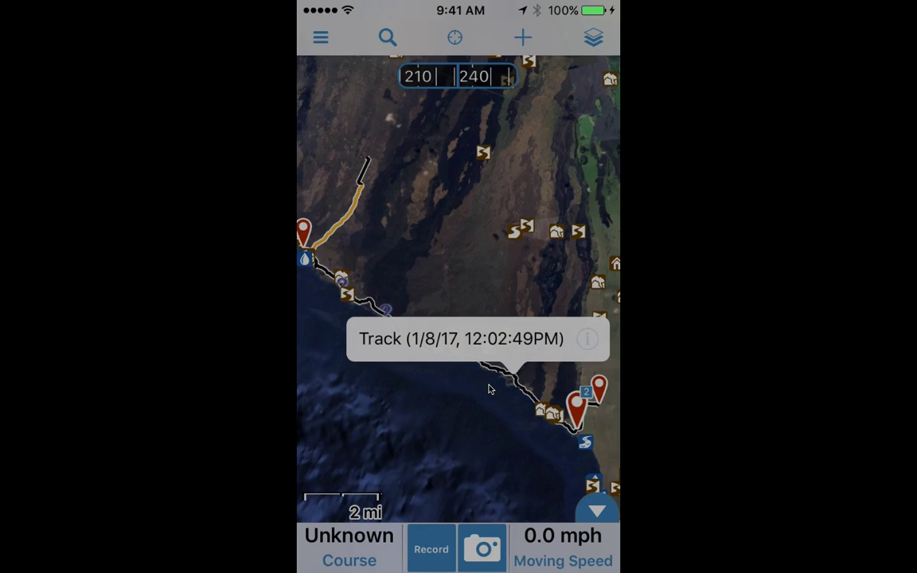
click(489, 388)
drag(469, 268, 489, 201)
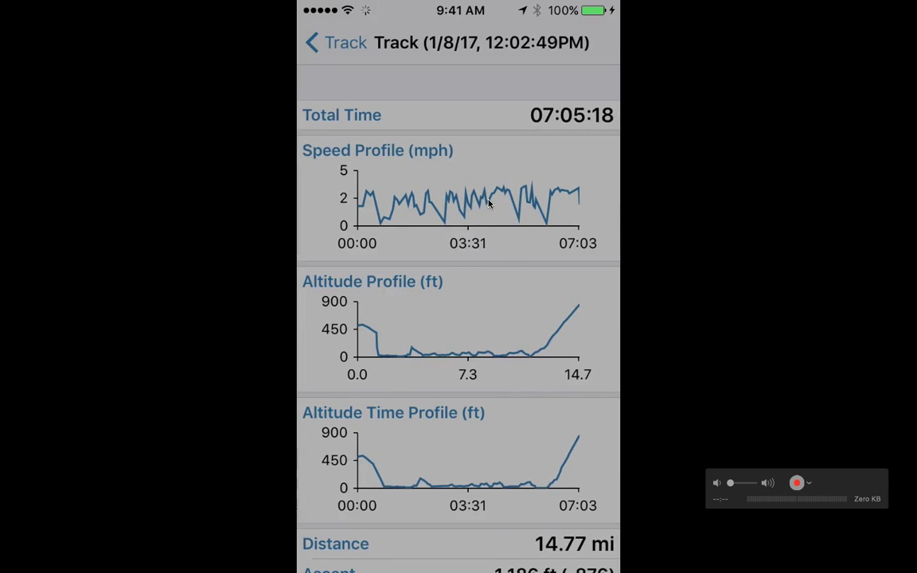
drag(464, 277, 454, 442)
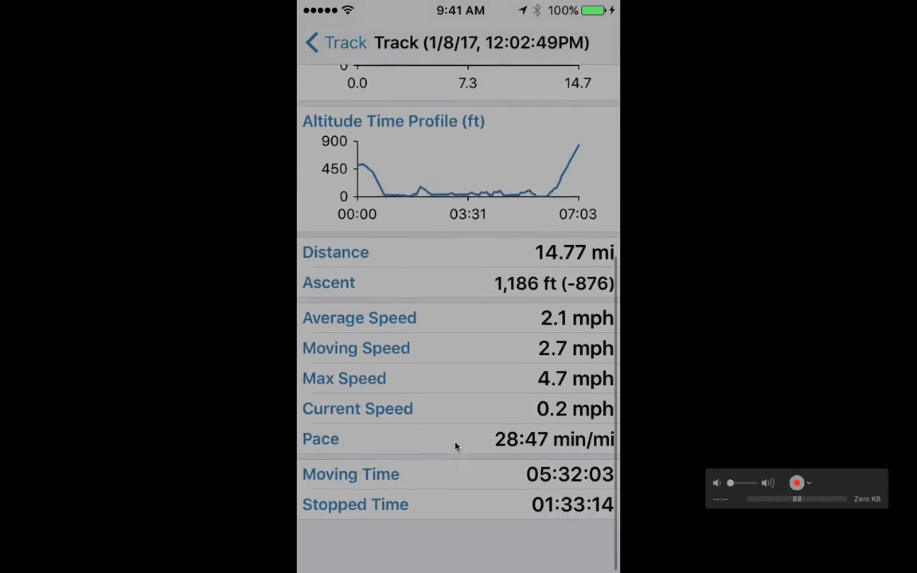
mouse_move(503, 542)
mouse_down()
mouse_move(527, 522)
mouse_move(512, 548)
mouse_up()
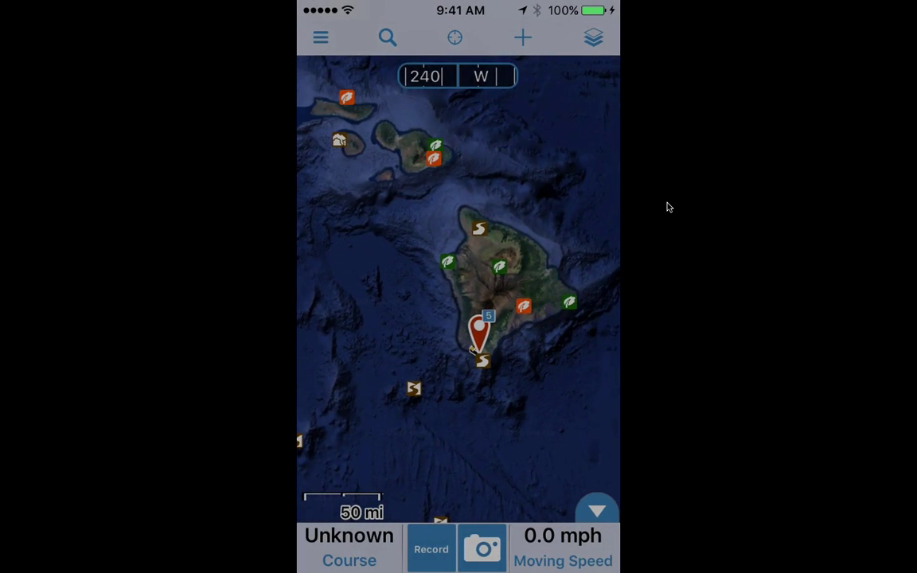
Center the map back on the current location and review the list of app settings
click(455, 39)
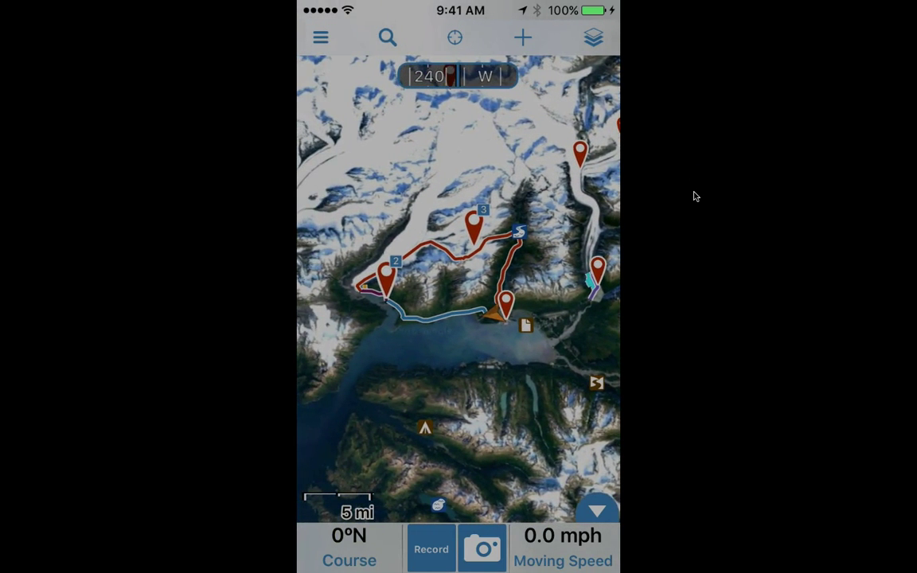
click(321, 39)
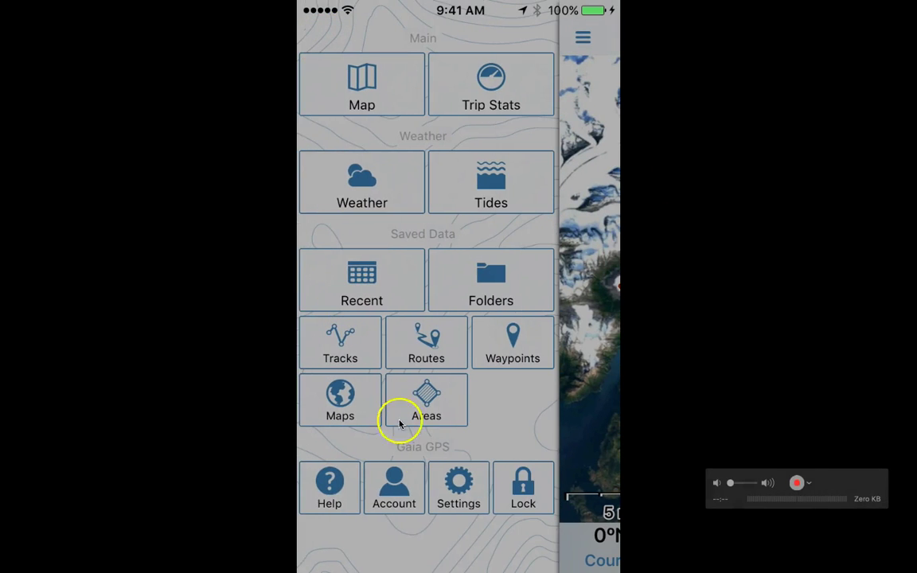
click(455, 495)
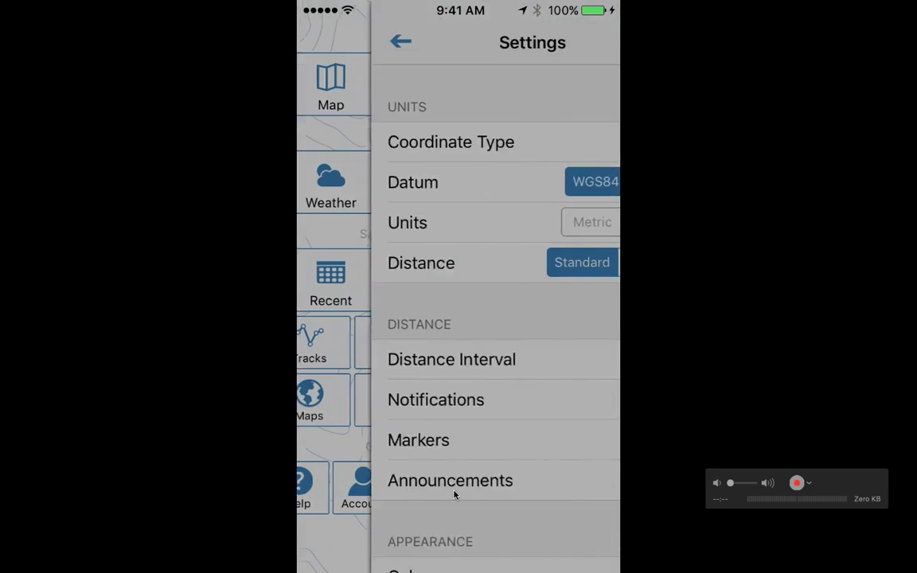
scroll(455, 495, down, 15)
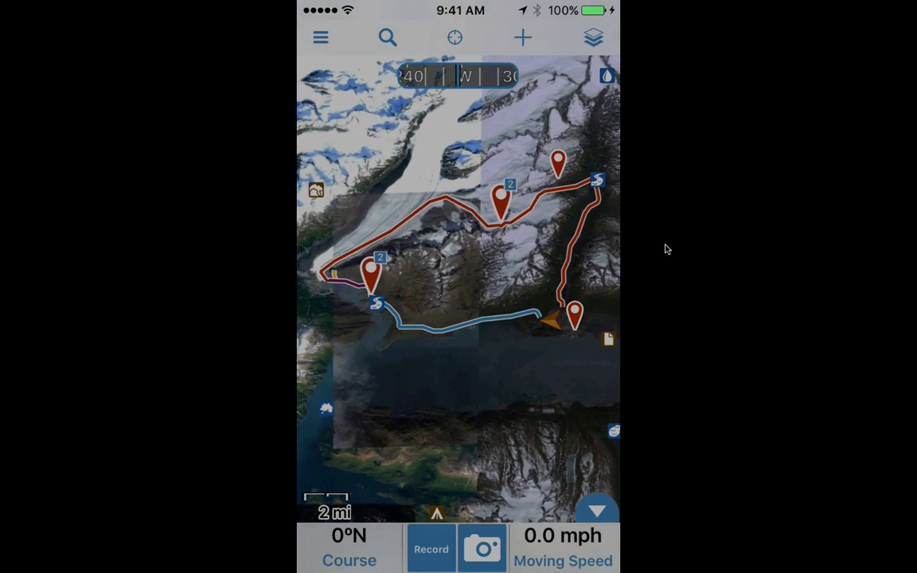
mouse_move(679, 283)
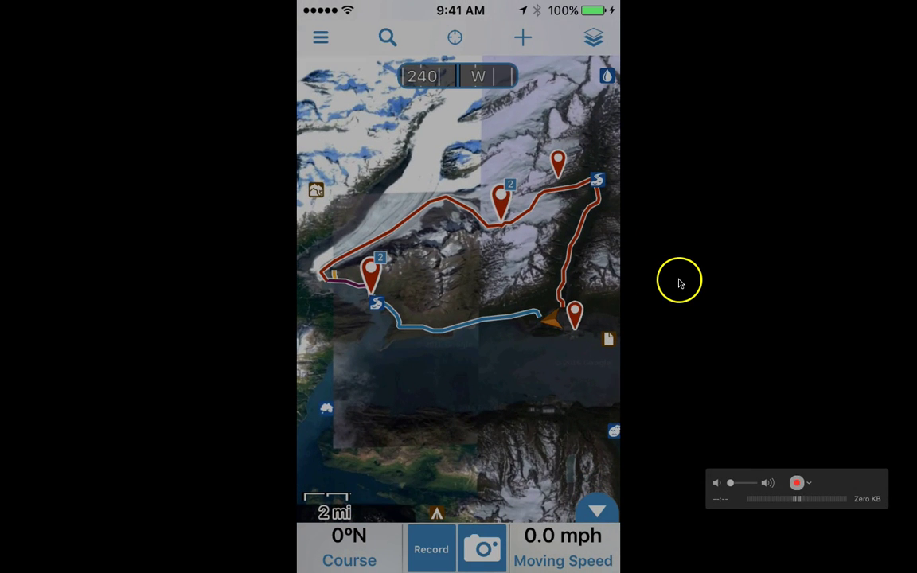